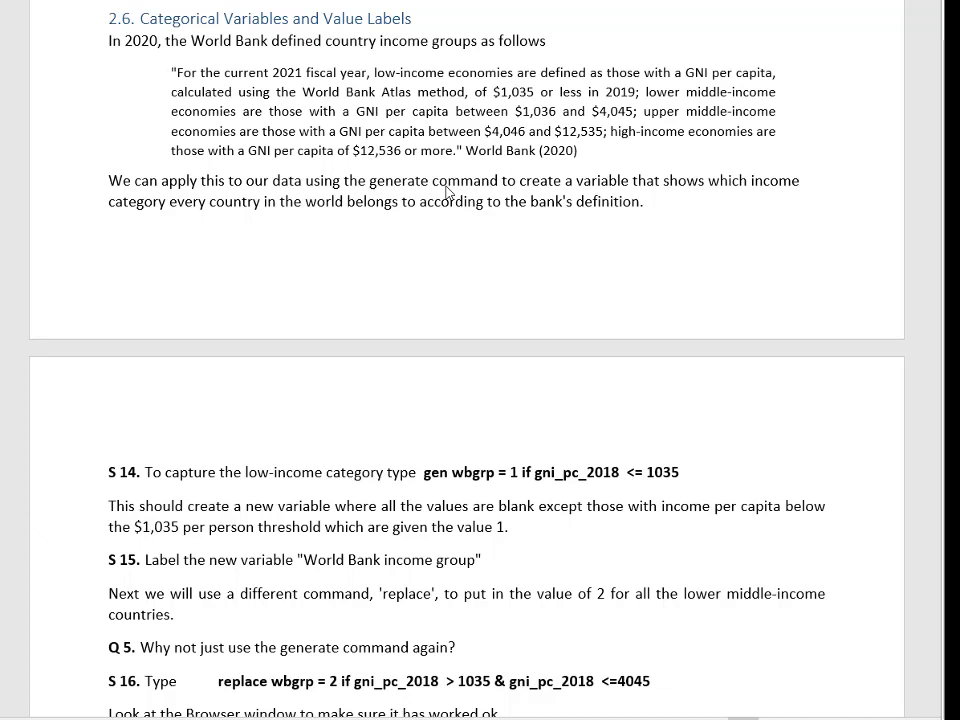
- Copy the S14 command 'gen wbgrp = 1 if gni_pc_2018 <= 1035' from the Word tutorial
scroll(447, 192, down, 5)
scroll(447, 192, down, 1)
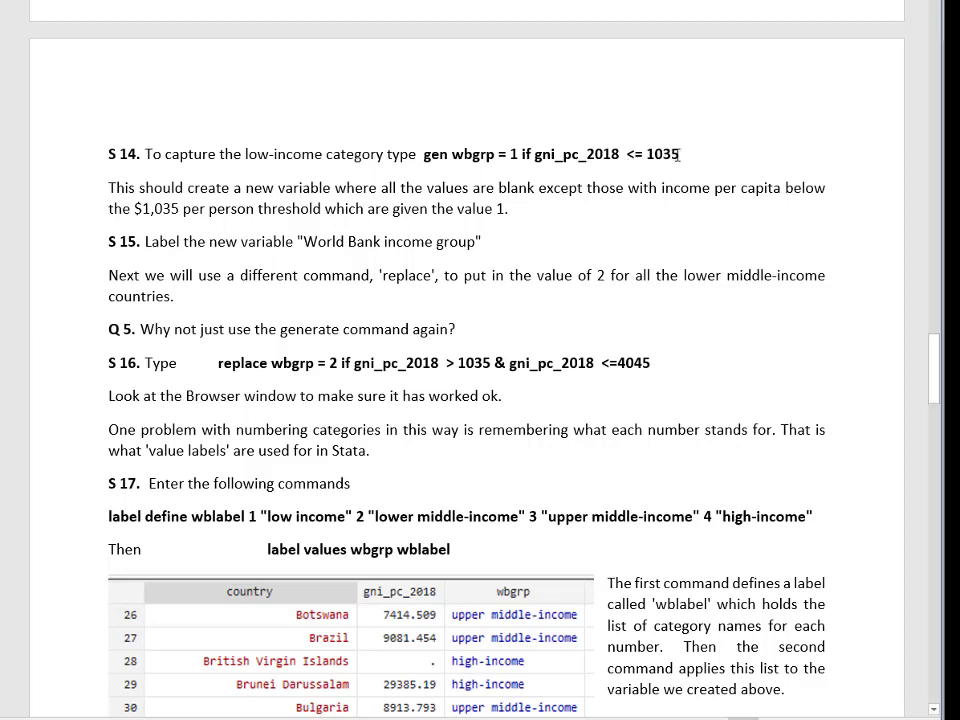
drag(680, 154, 428, 152)
key(ctrl+c)
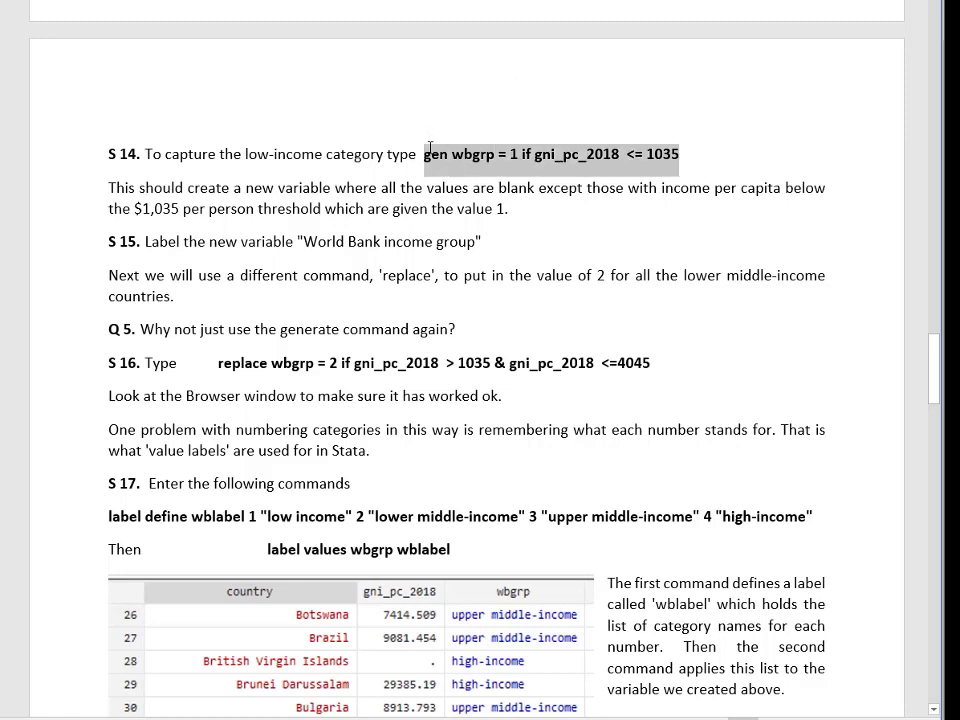
click(430, 148)
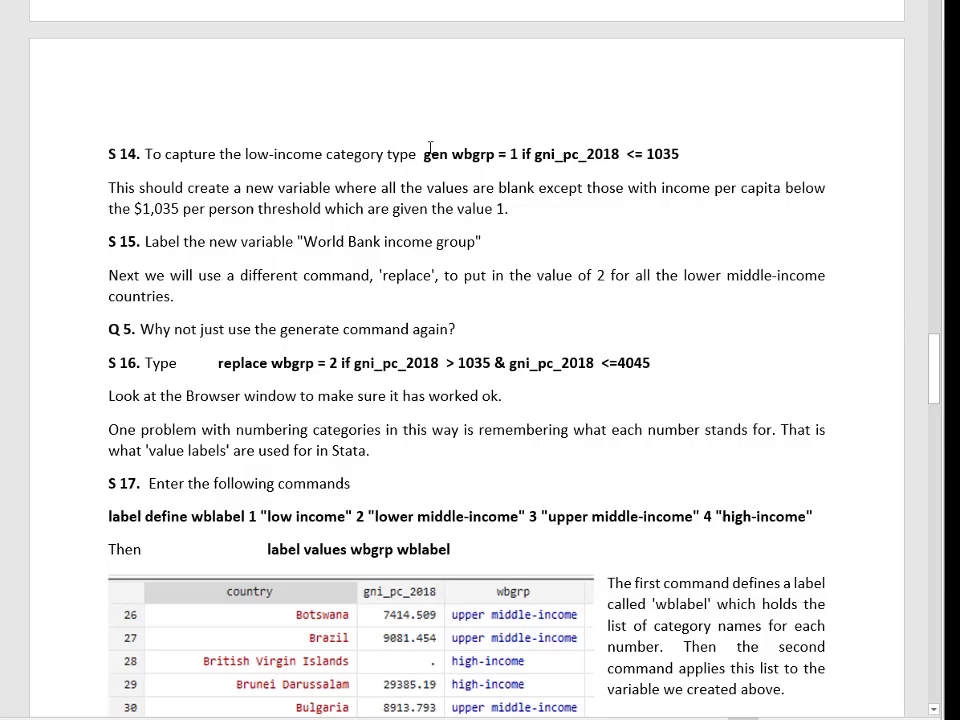
- Paste and run 'gen wbgrp = 1 if gni_pc_2018 <= 1035' in Stata's Command box
key(alt+Tab)
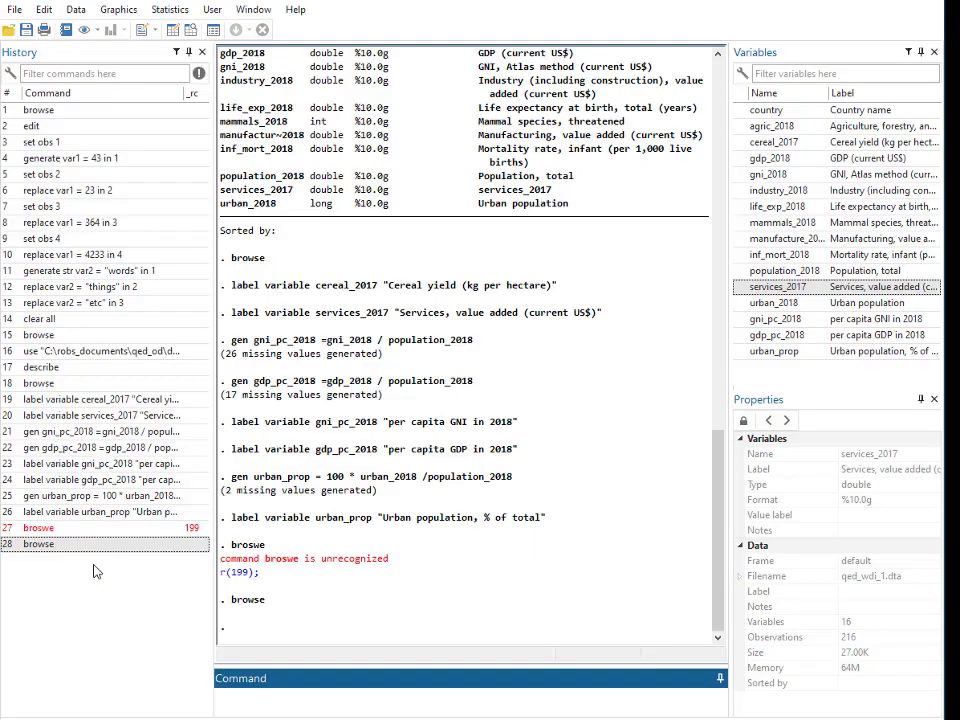
key(ctrl+v)
key(Return)
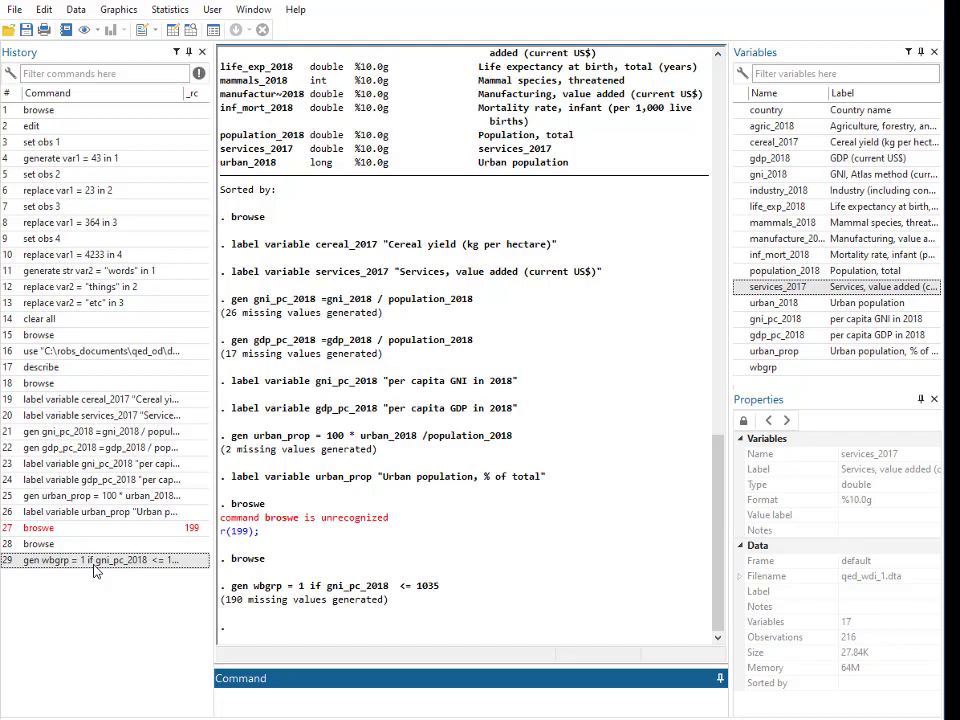
key(alt+Tab)
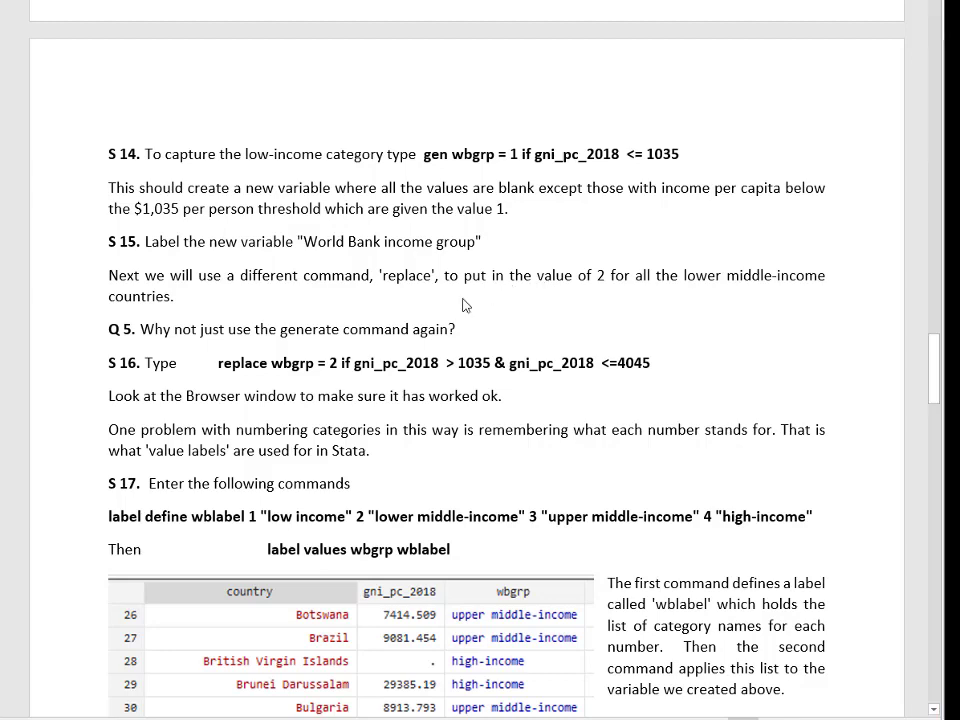
- Inspect the new wbgrp values in the Data Editor, then bring the Word tutorial back
key(alt+Tab)
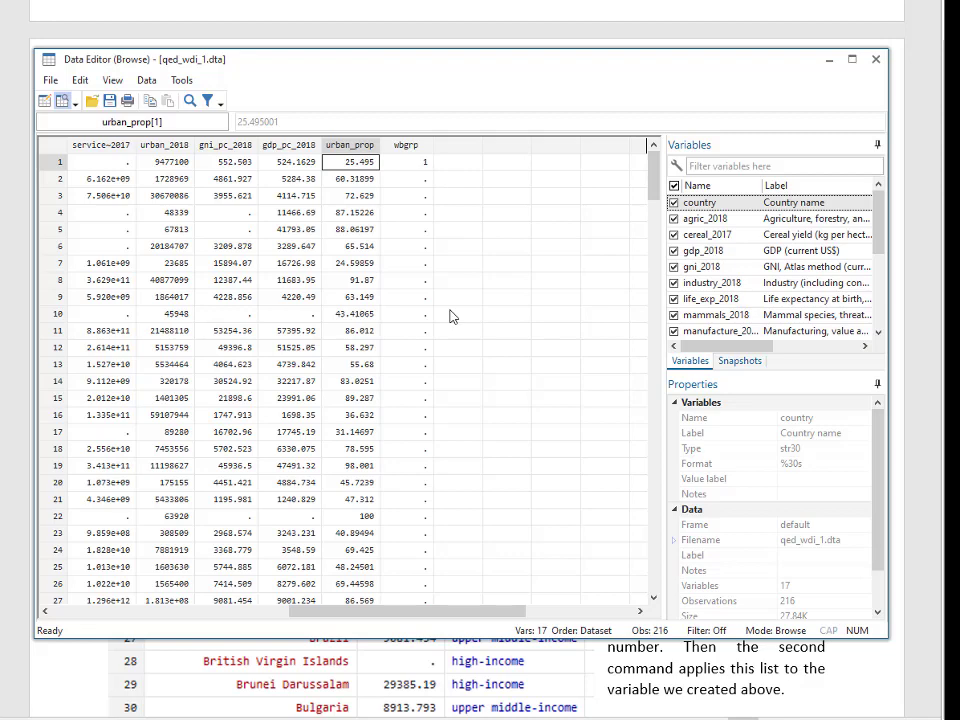
drag(295, 610, 395, 612)
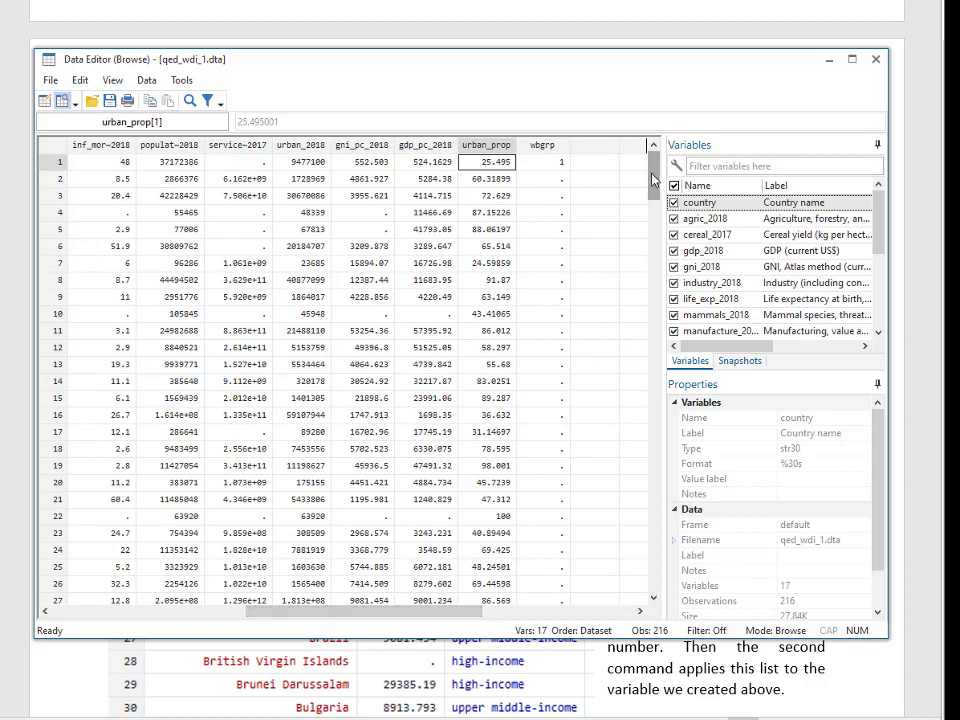
drag(655, 178, 652, 240)
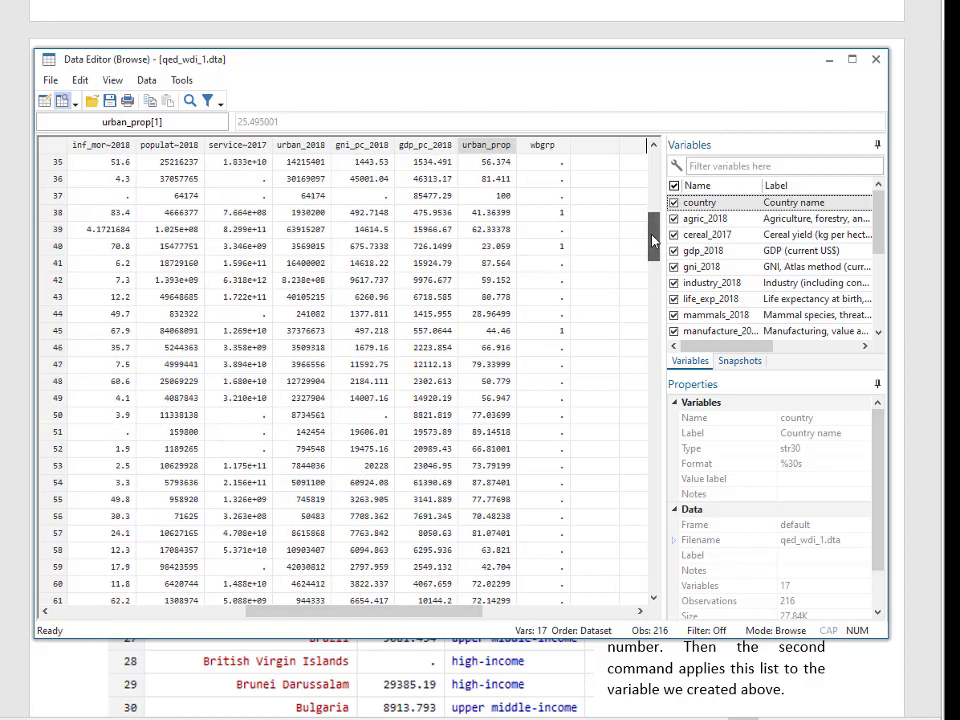
scroll(549, 300, up, 1)
drag(318, 612, 384, 610)
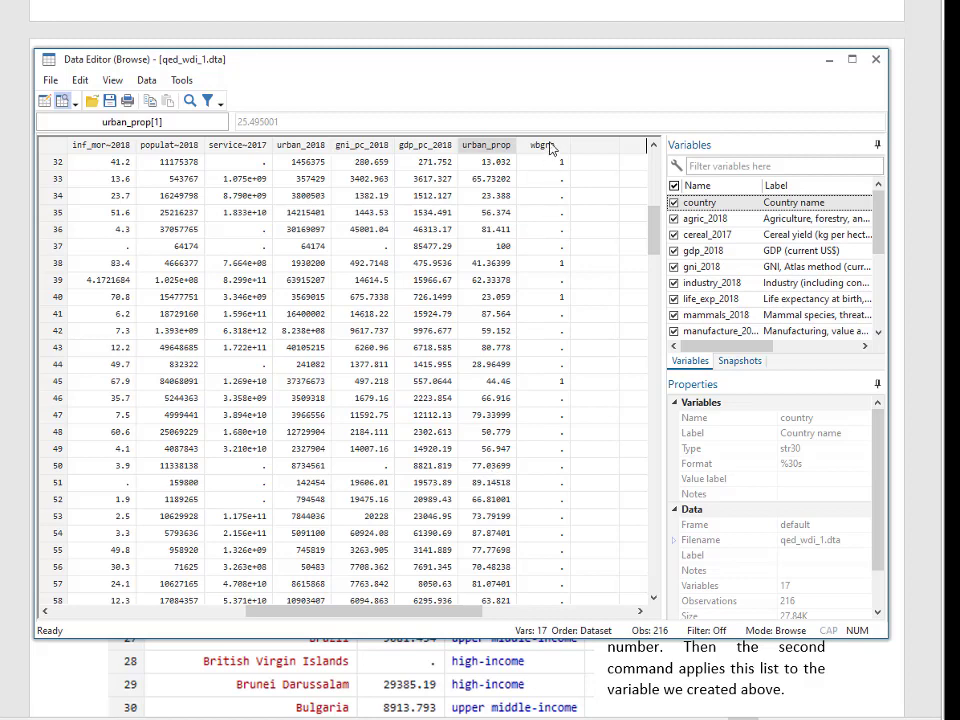
click(542, 12)
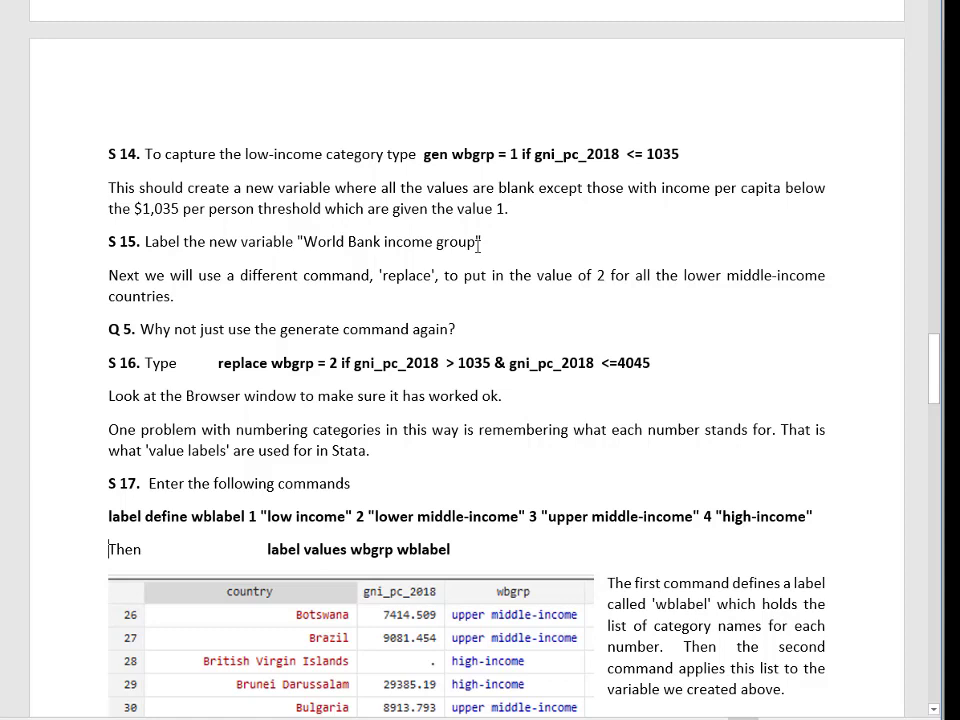
- Run label variable wbgrp "World Bank income group" in Stata
drag(479, 244, 309, 242)
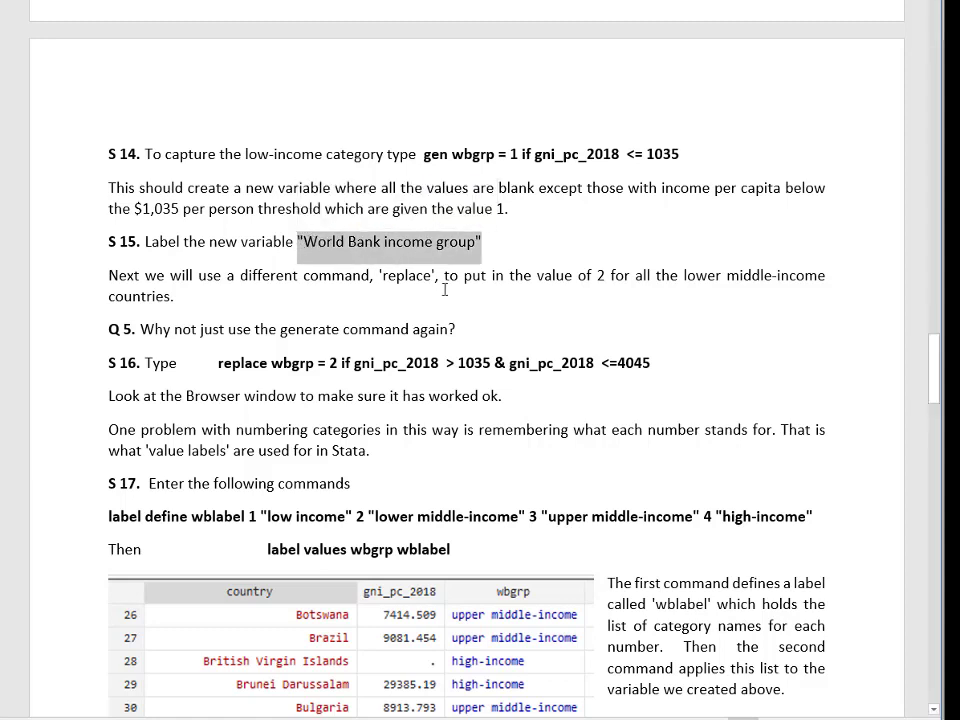
click(398, 287)
key(alt+Tab)
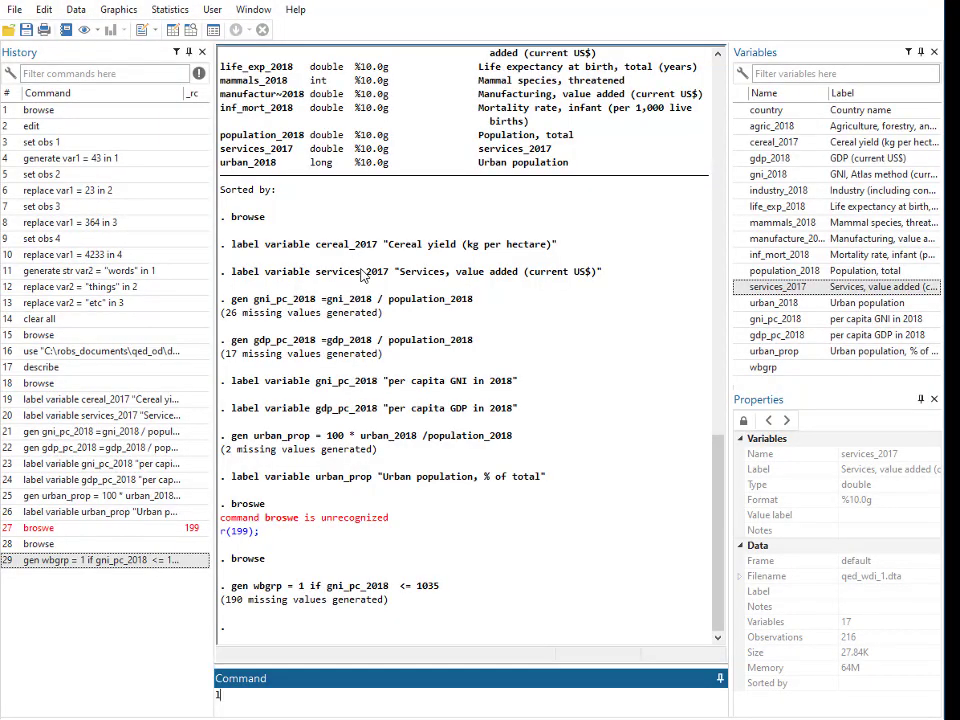
text(label variable wbgrp "World Bank income group")
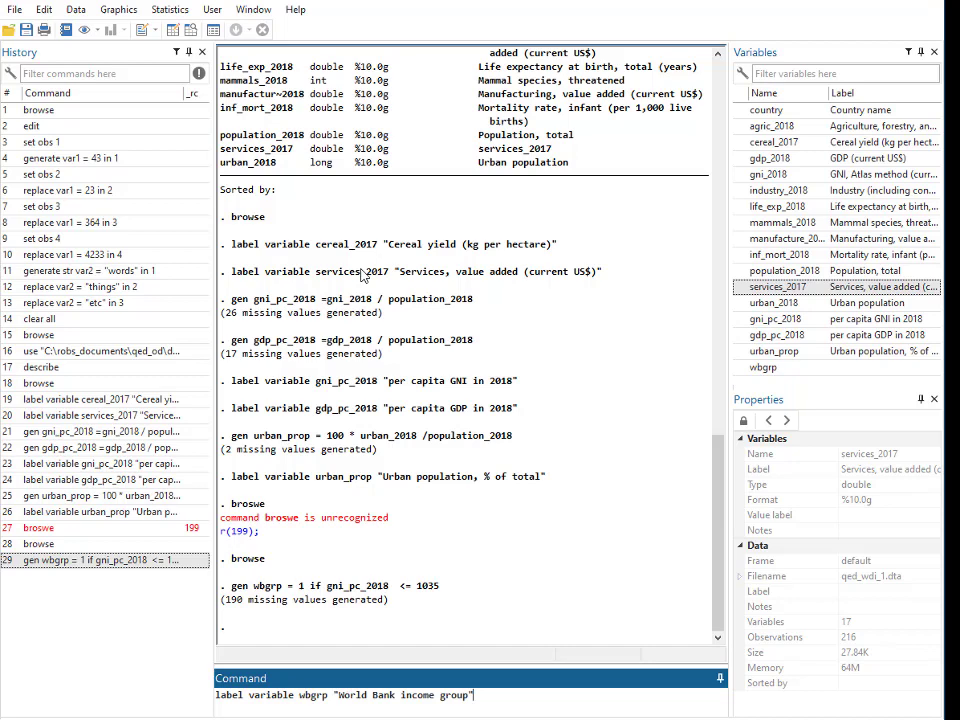
key(Return)
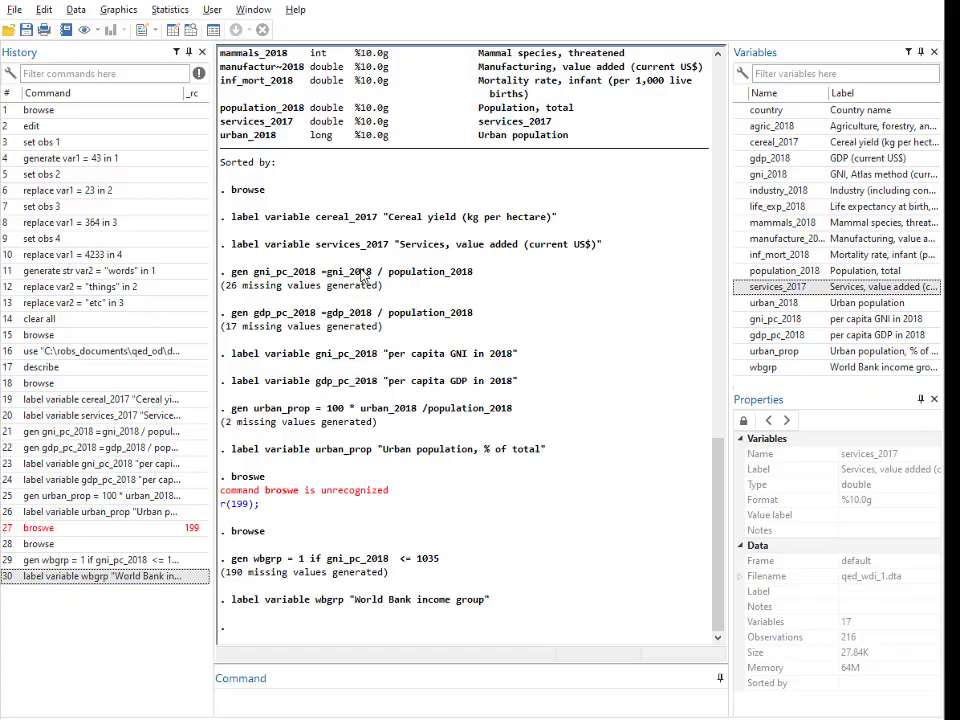
- Copy the S16 'replace wbgrp = 2 if …' line from the Word tutorial
key(alt+Tab)
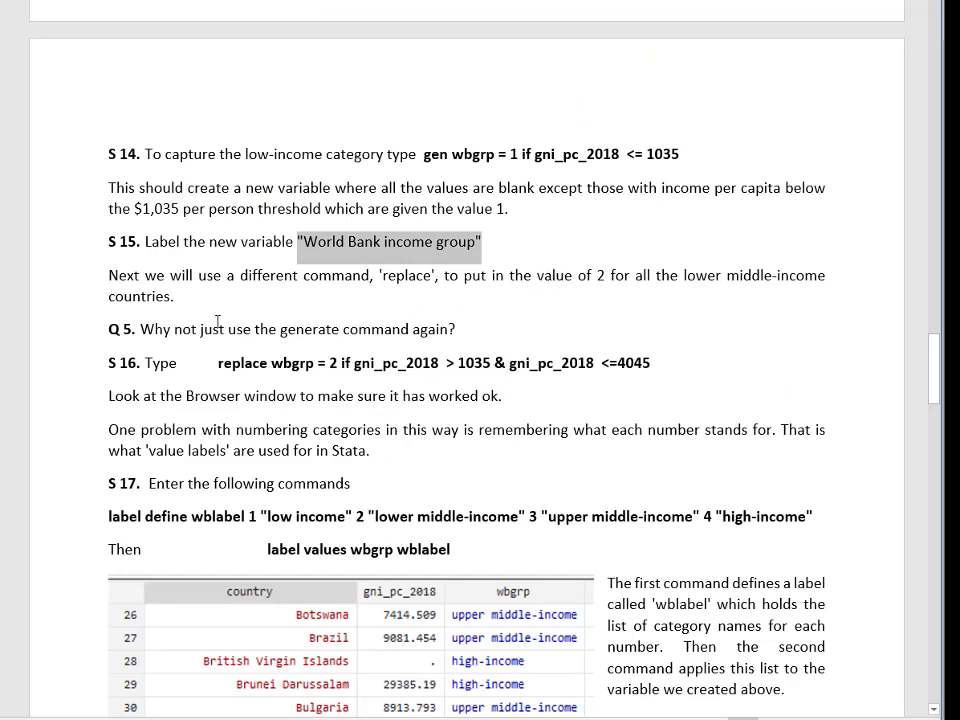
click(445, 328)
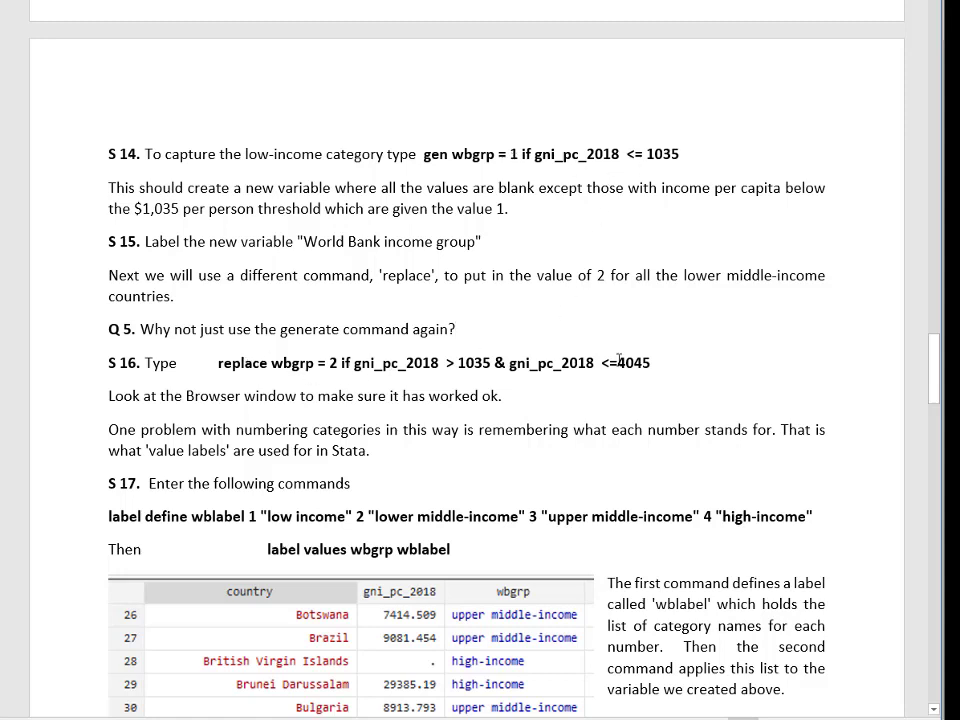
drag(621, 362, 217, 362)
key(ctrl+c)
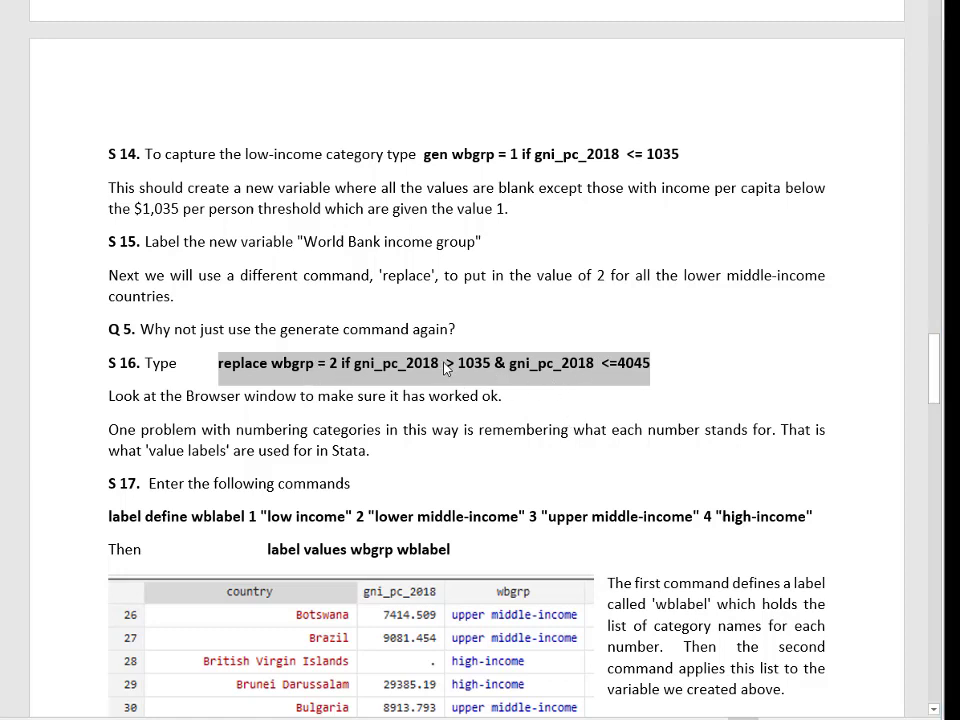
key(alt+Tab)
key(alt+Tab)
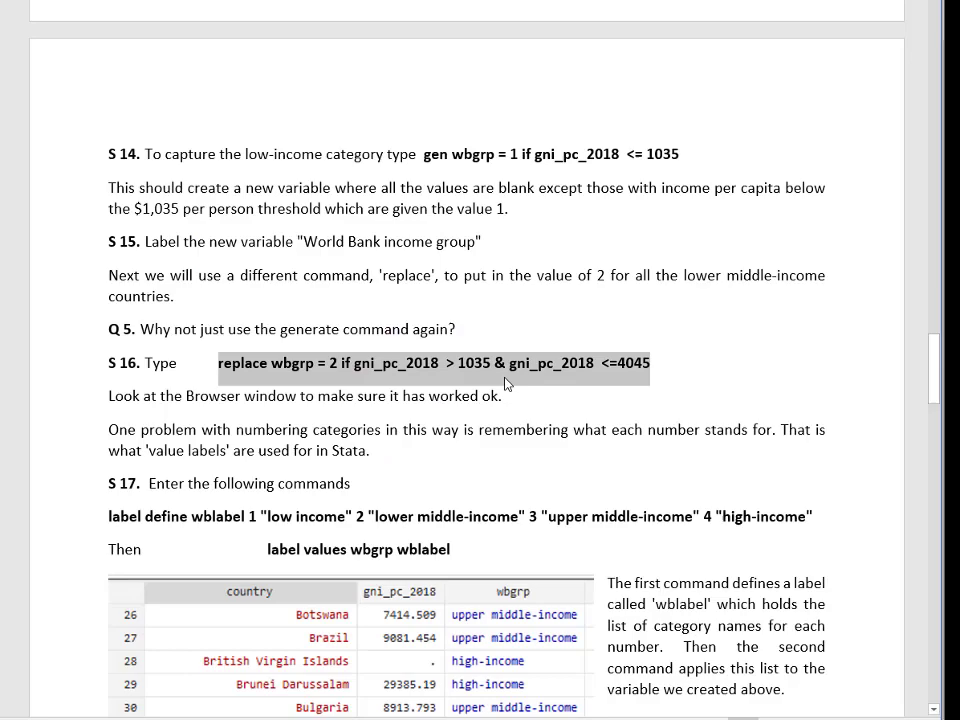
- Paste and run the replace command coding wbgrp as 2 for GNI per capita 1035–4045
click(452, 420)
key(alt+Tab)
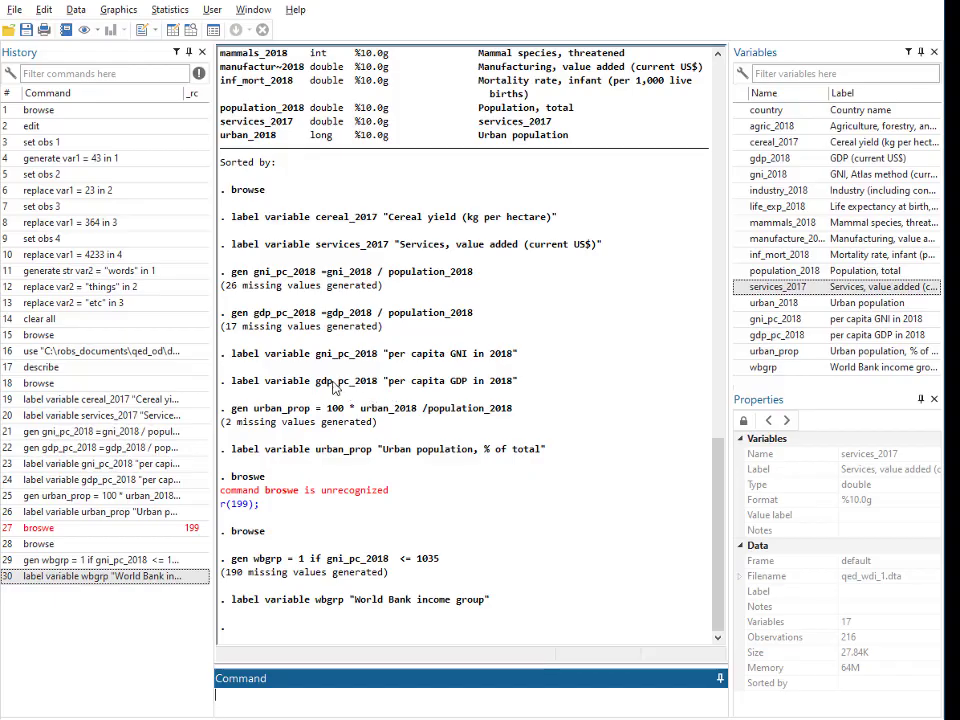
click(289, 692)
key(ctrl+v)
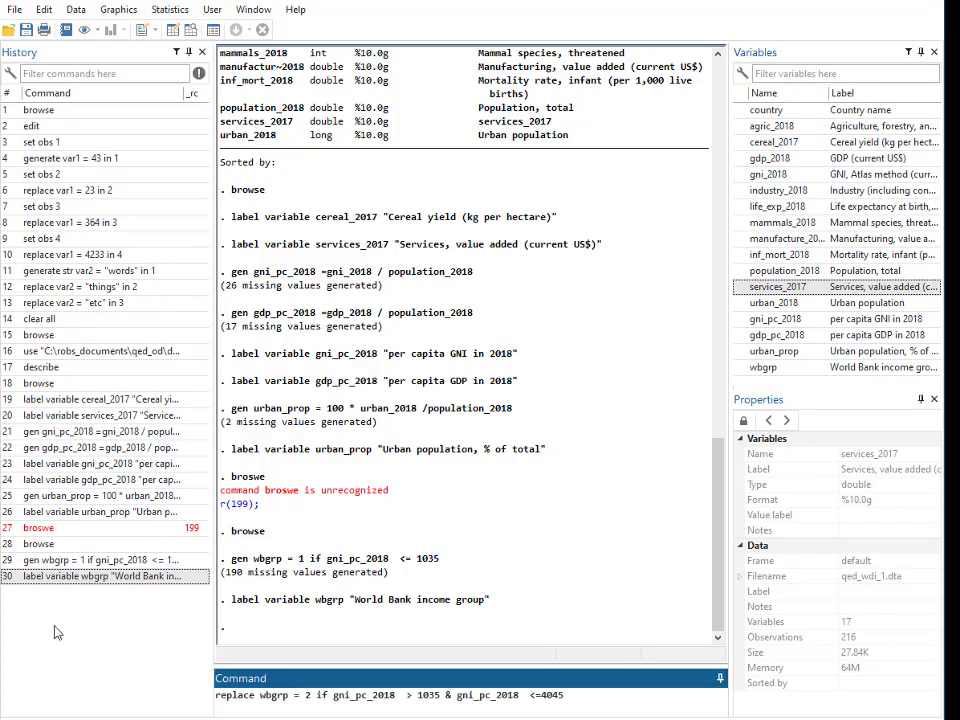
key(Return)
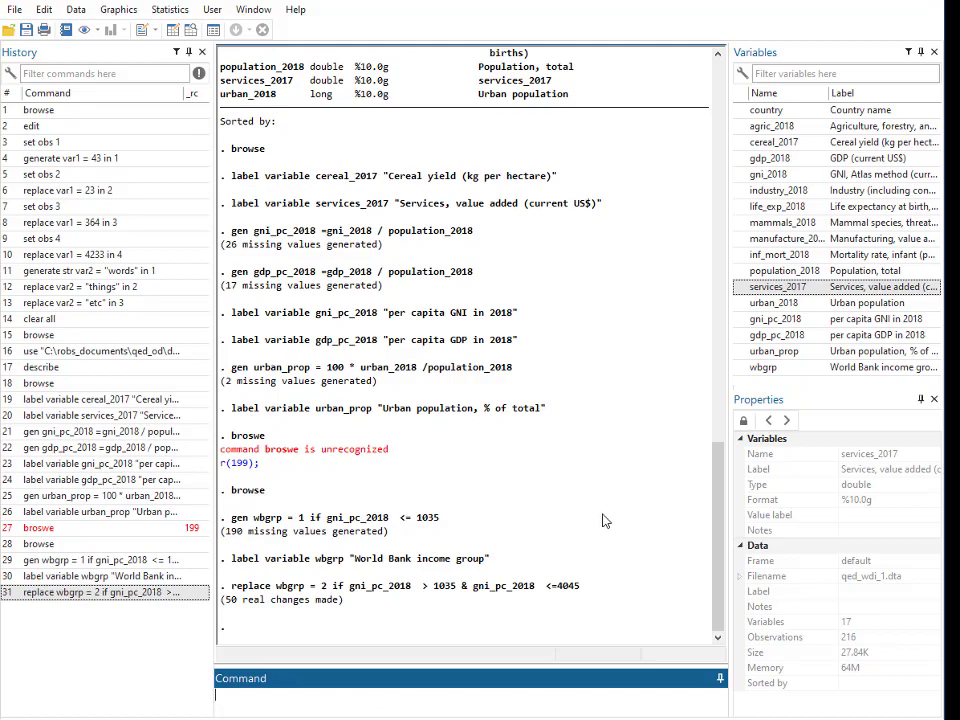
key(alt+Tab)
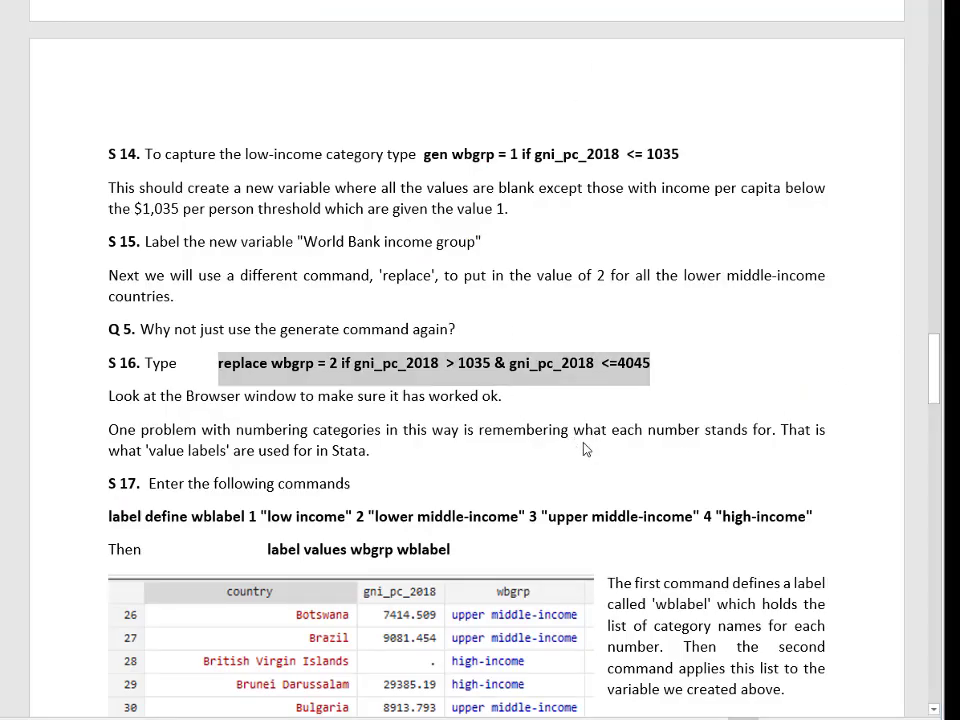
- Check the new wbgrp 2 values in the data browser, then return to Word
key(alt+Tab)
key(ctrl+8)
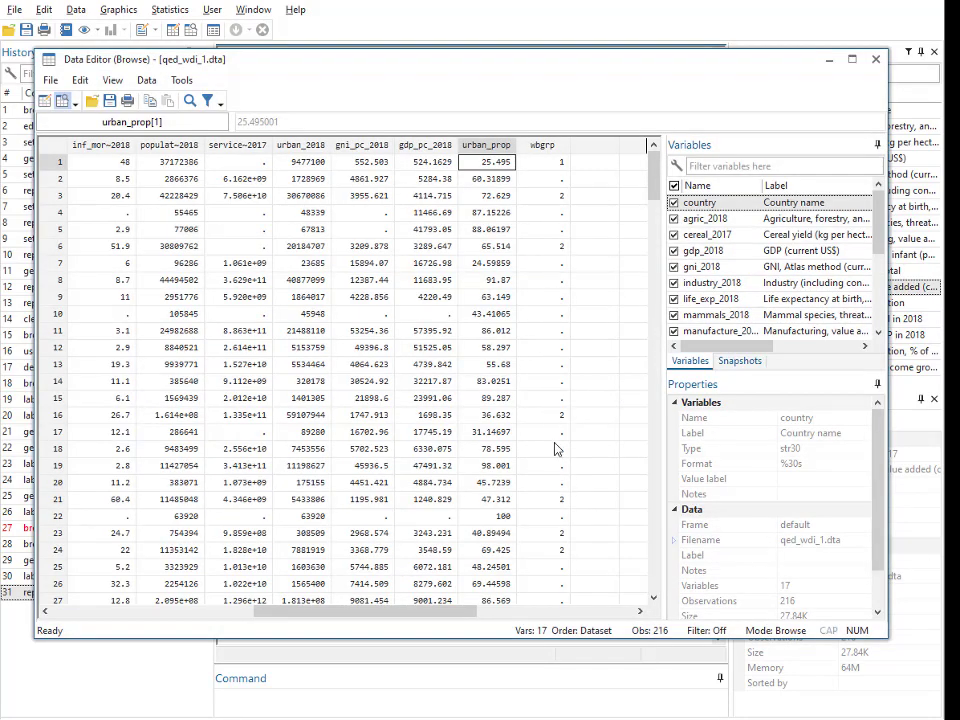
key(alt+Tab)
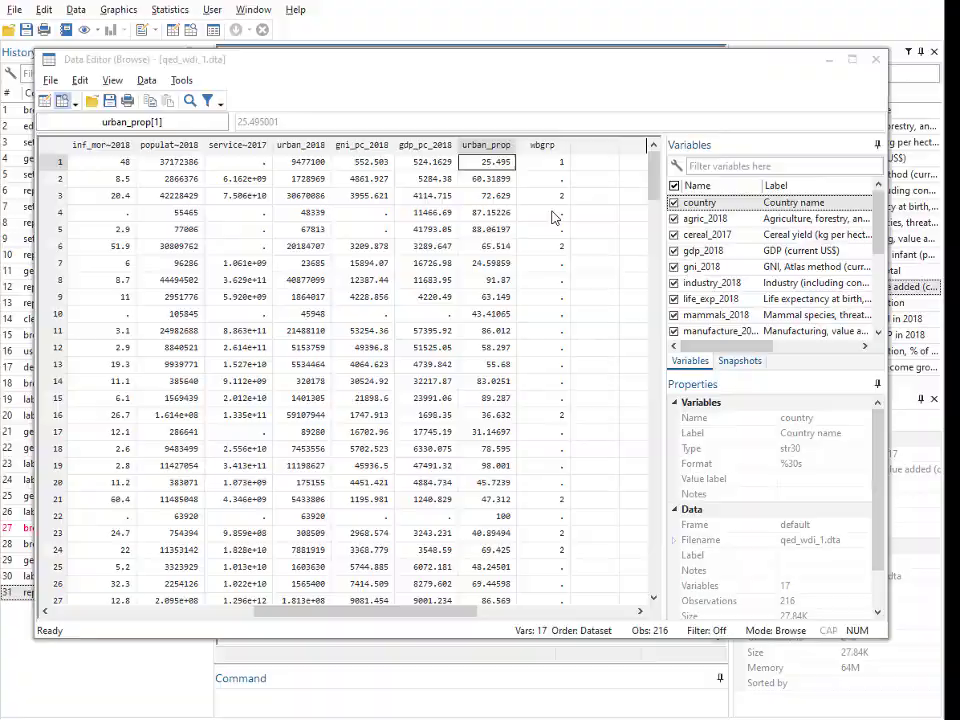
key(alt+Tab)
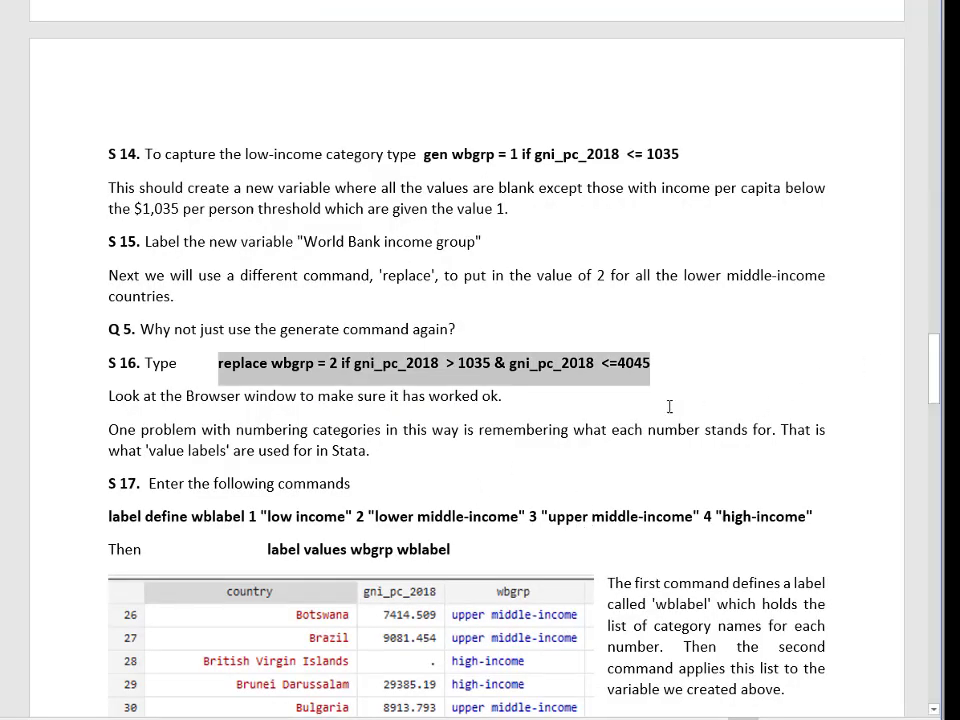
- Scroll the Word handout to section 2.6 with the income thresholds and steps S14–S17
drag(938, 360, 938, 368)
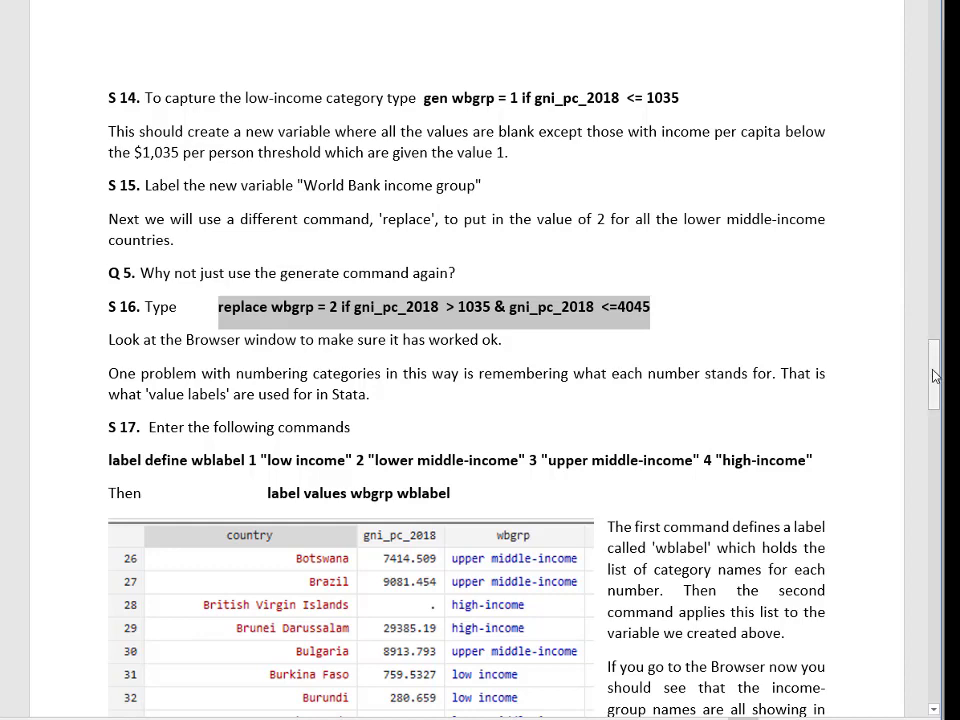
drag(935, 375, 935, 390)
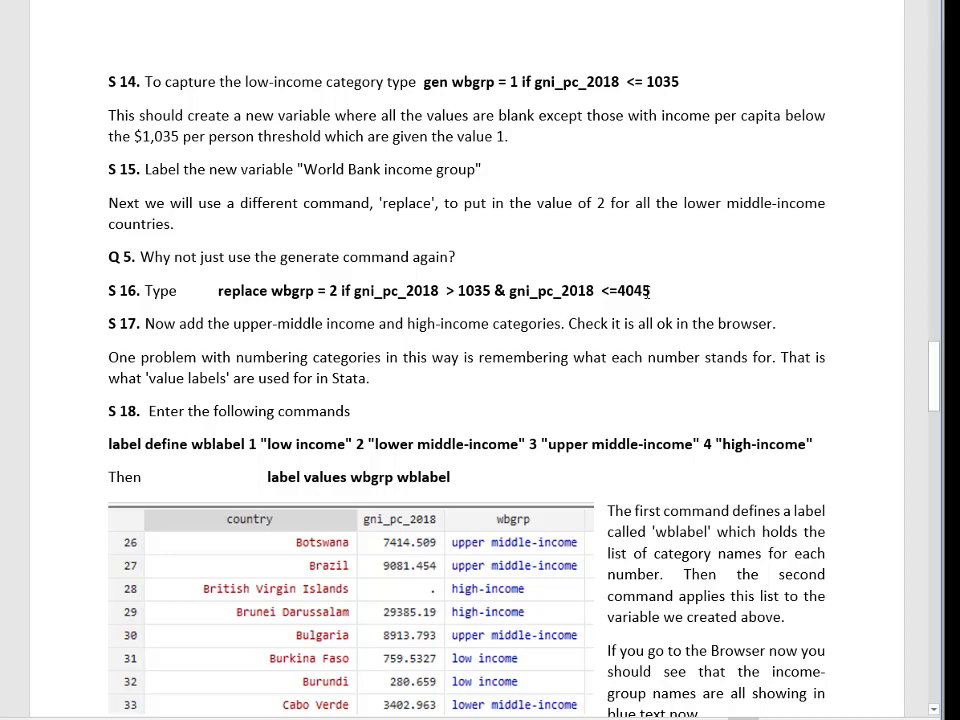
drag(648, 290, 601, 290)
click(818, 318)
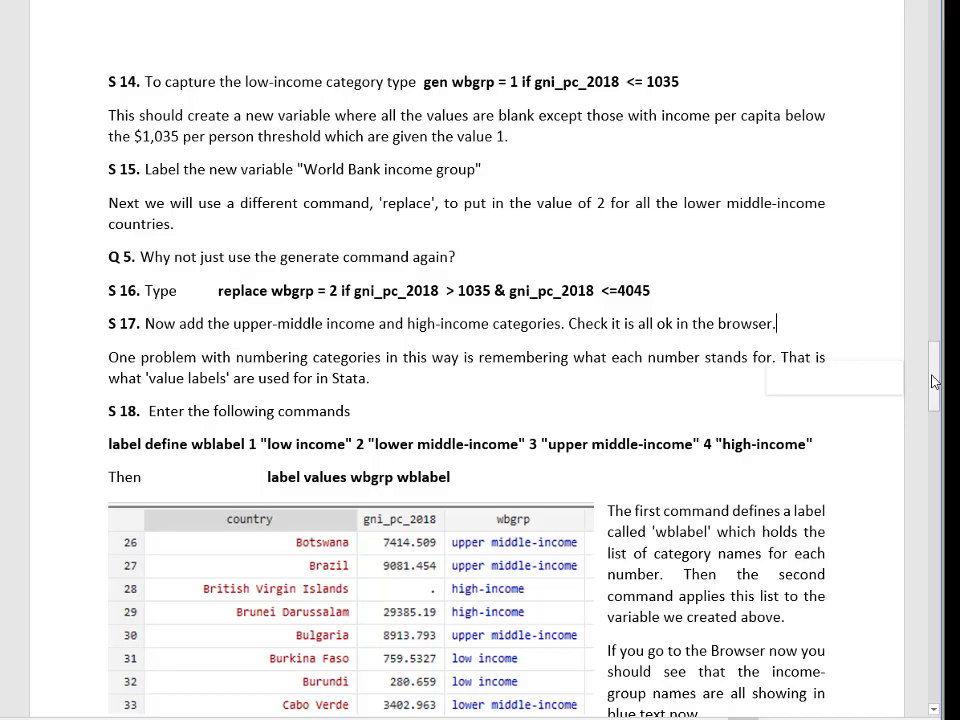
drag(935, 381, 934, 328)
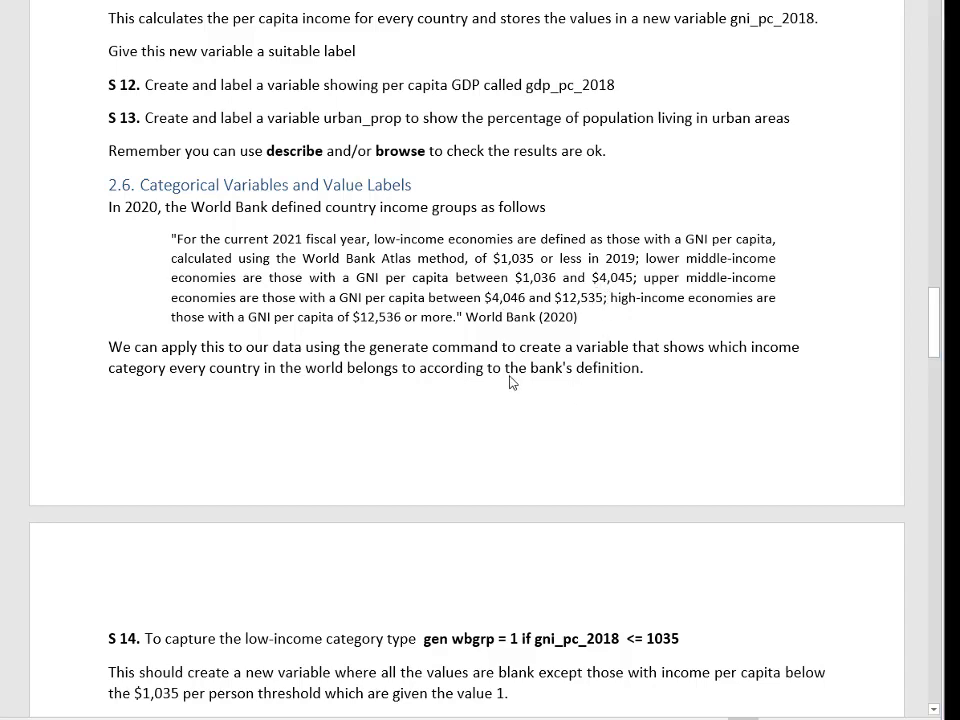
- Recall the group-2 replace command and edit it to code 3 with lower bound 4045
key(alt+Tab)
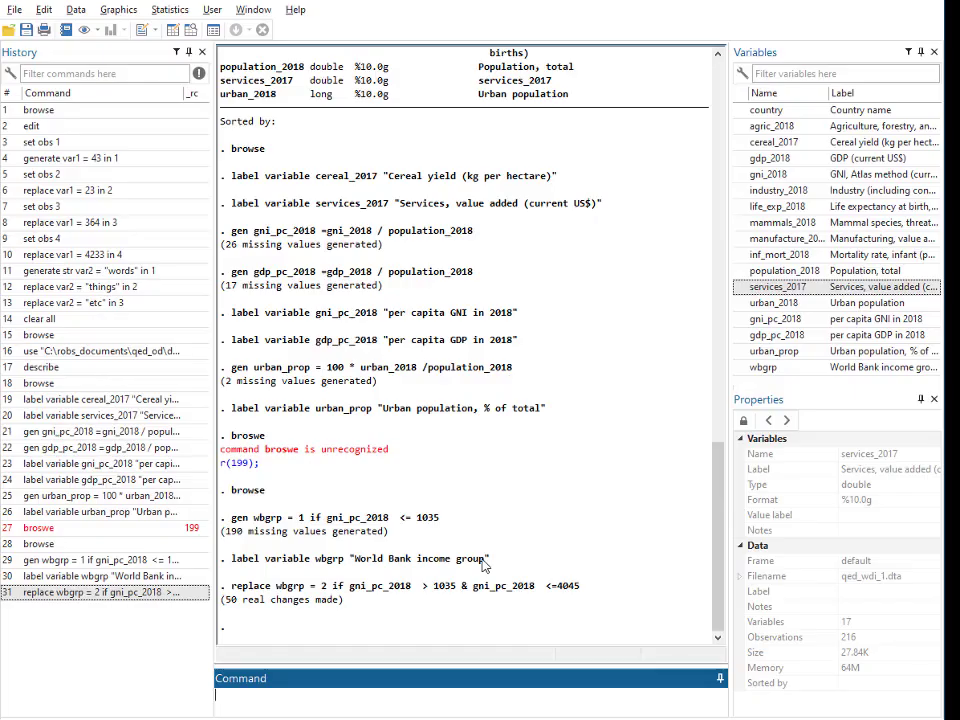
click(111, 592)
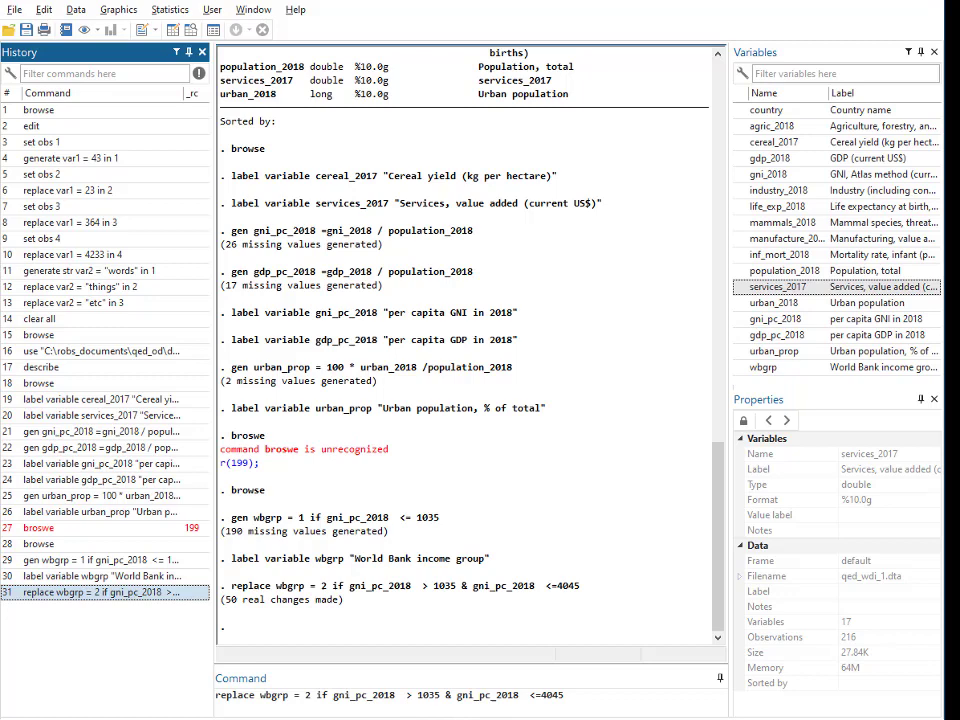
click(441, 695)
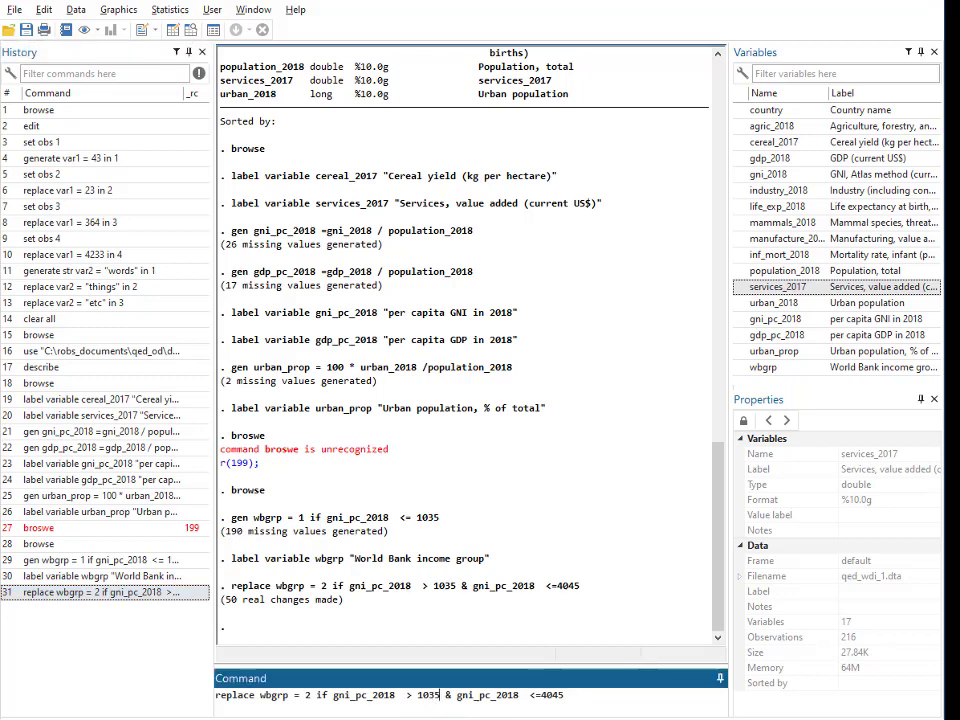
key(BackSpace)
key(BackSpace)
key(BackSpace)
key(BackSpace)
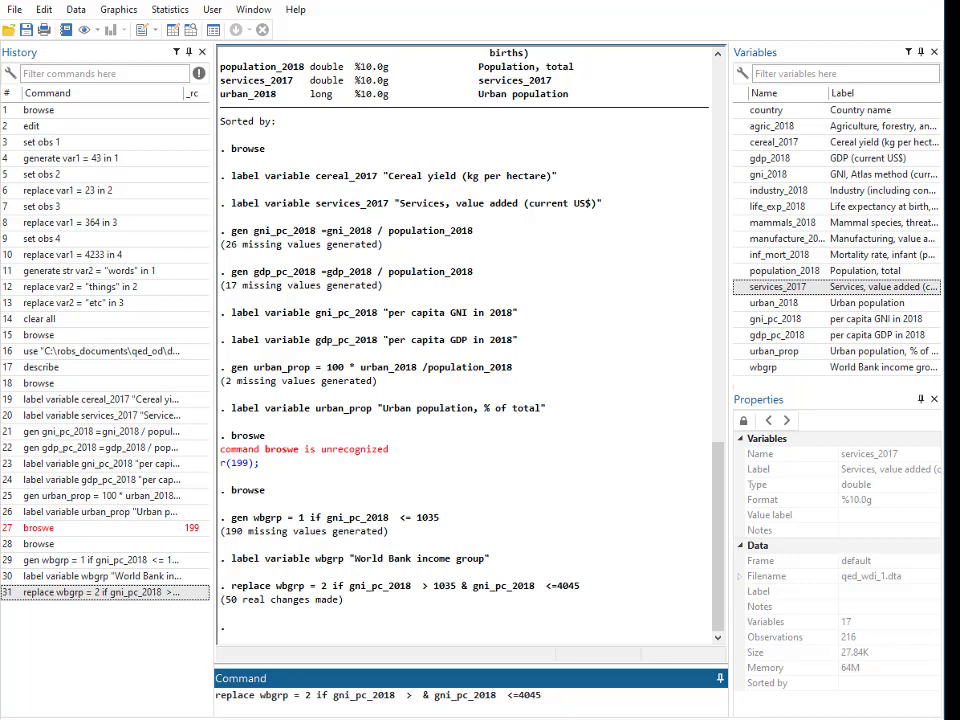
text(4045)
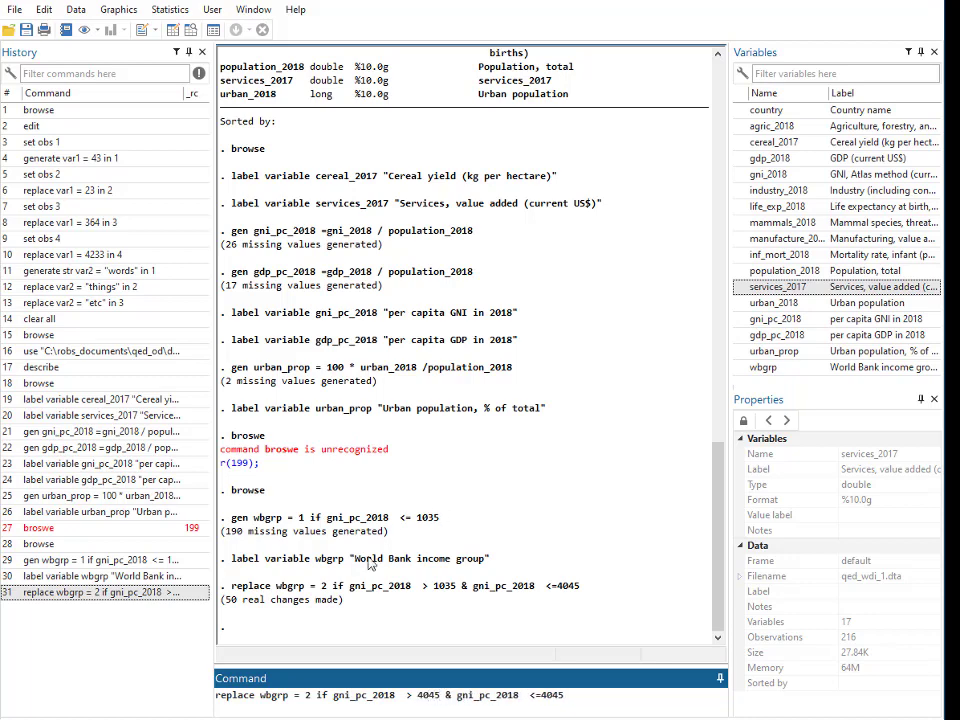
click(307, 697)
key(BackSpace)
text(3)
click(561, 700)
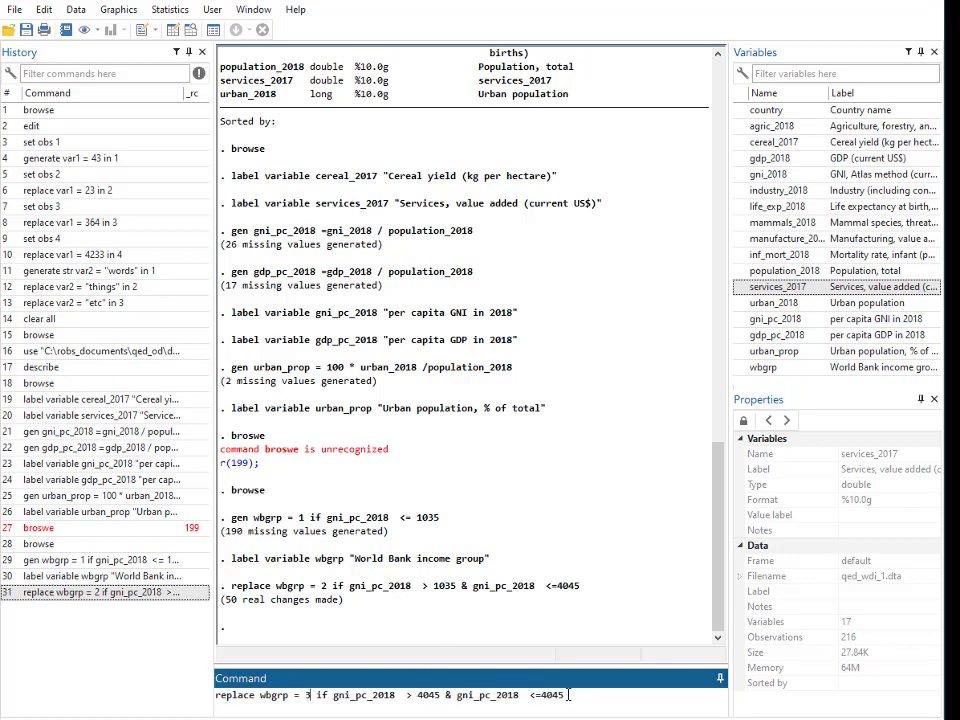
key(BackSpace)
key(BackSpace)
key(BackSpace)
click(487, 656)
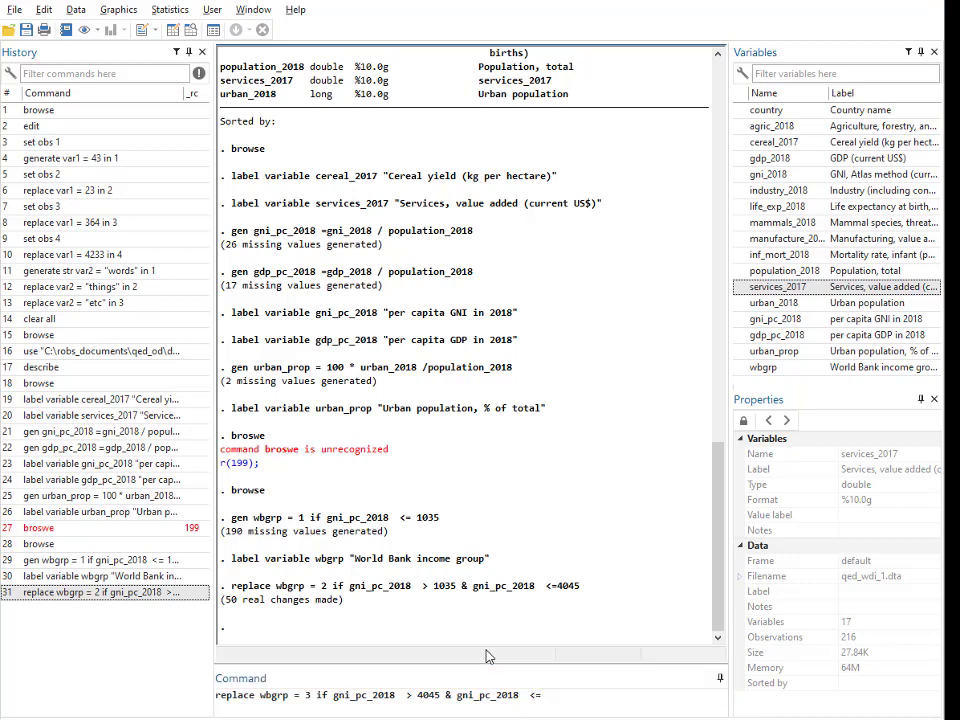
- Set the upper bound to 12535 from the handout and run the wbgrp = 3 replace
key(alt+Tab)
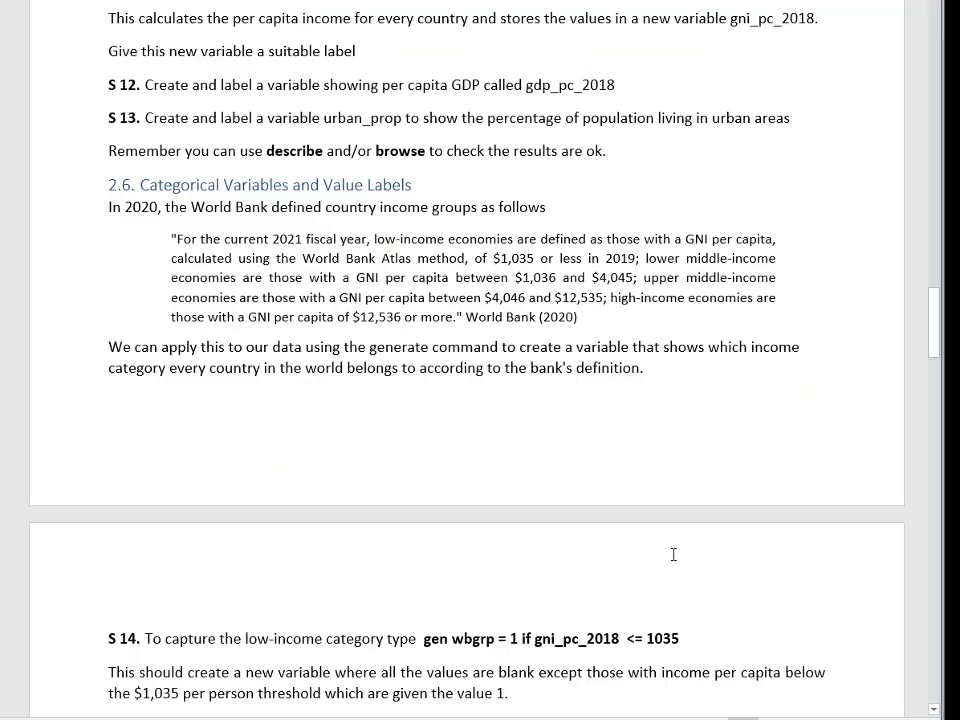
double_click(590, 297)
key(ctrl+c)
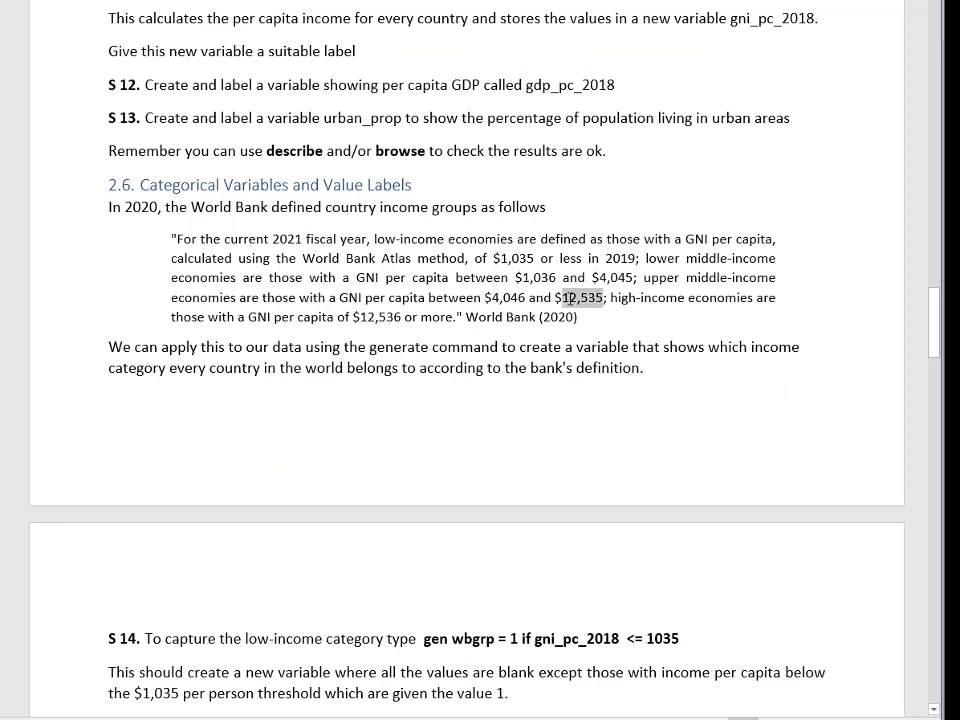
key(alt+Tab)
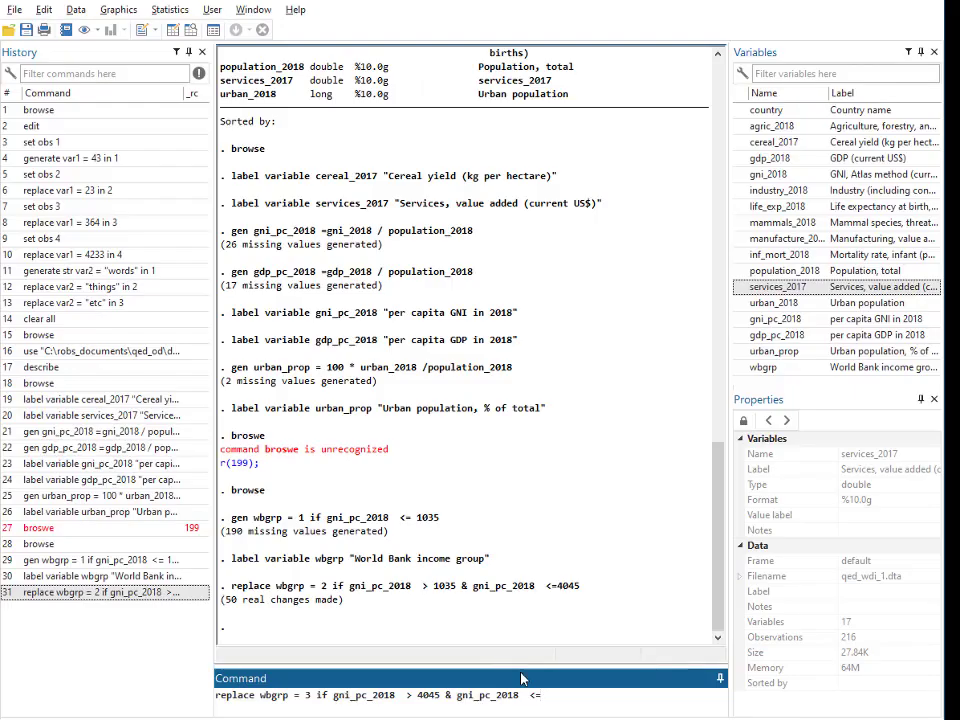
key(ctrl+v)
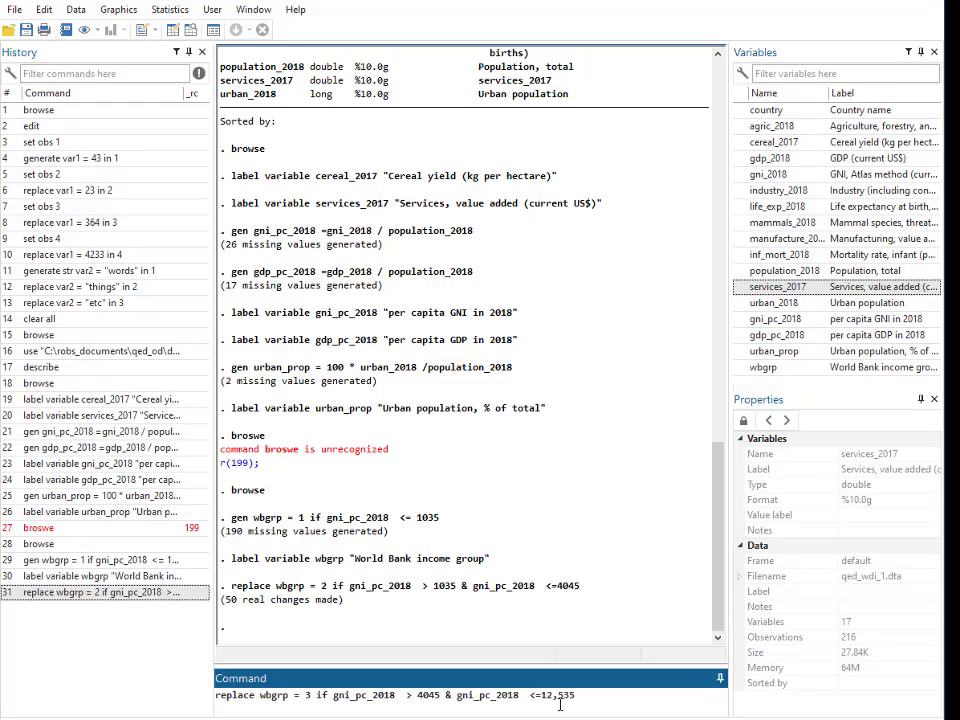
click(556, 692)
key(BackSpace)
key(End)
key(Return)
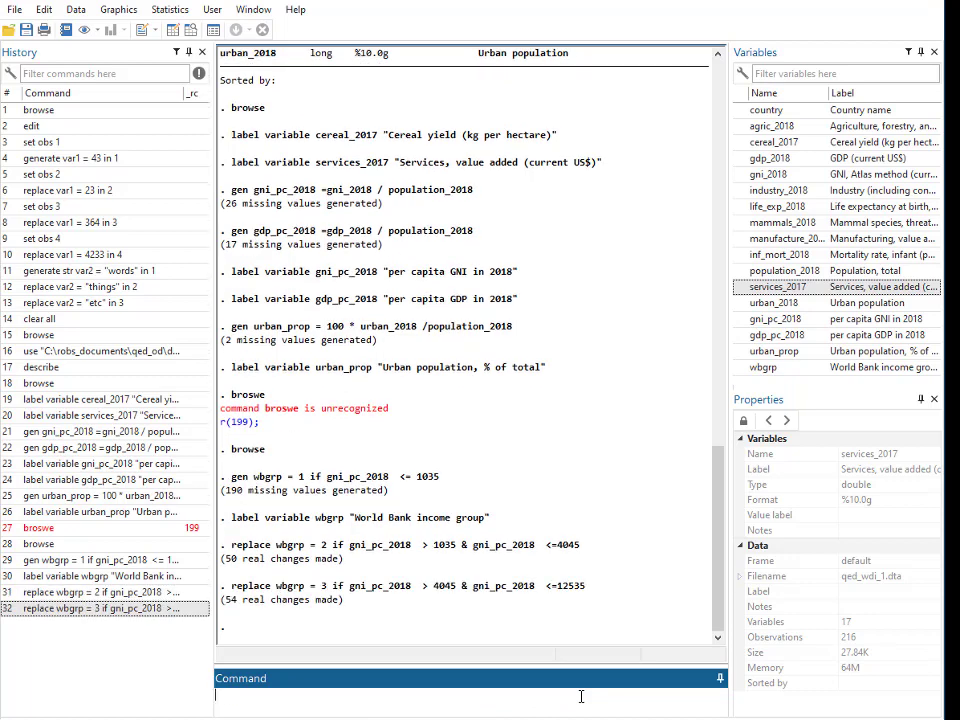
- Recall that command and change it to code 4 with lower bound 12535
click(141, 610)
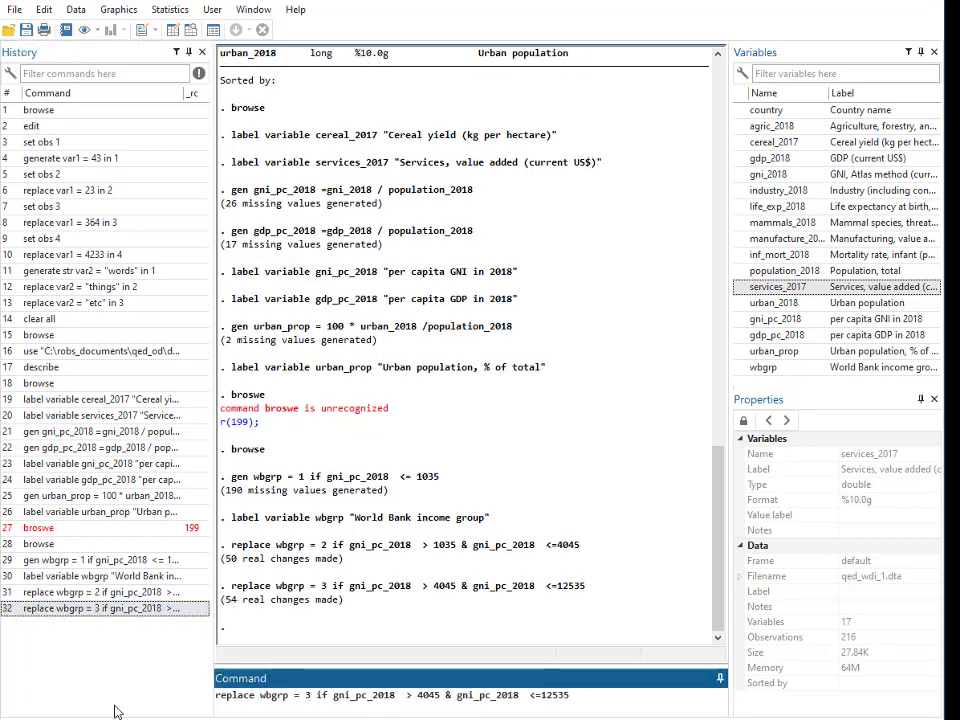
click(311, 694)
key(BackSpace)
text(4)
drag(570, 695, 541, 693)
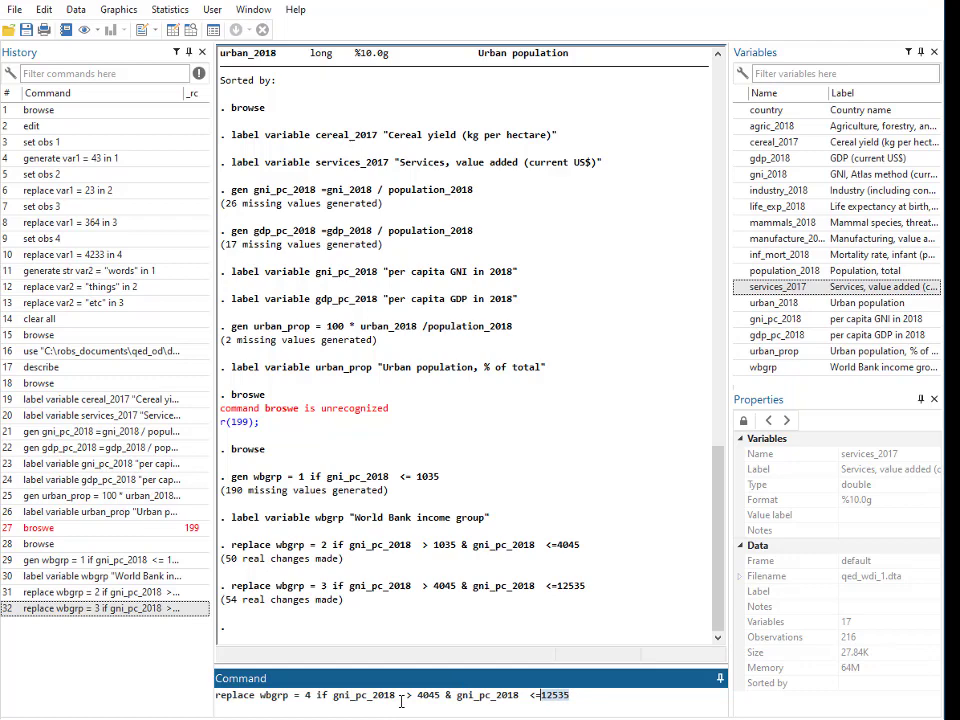
click(439, 695)
key(BackSpace)
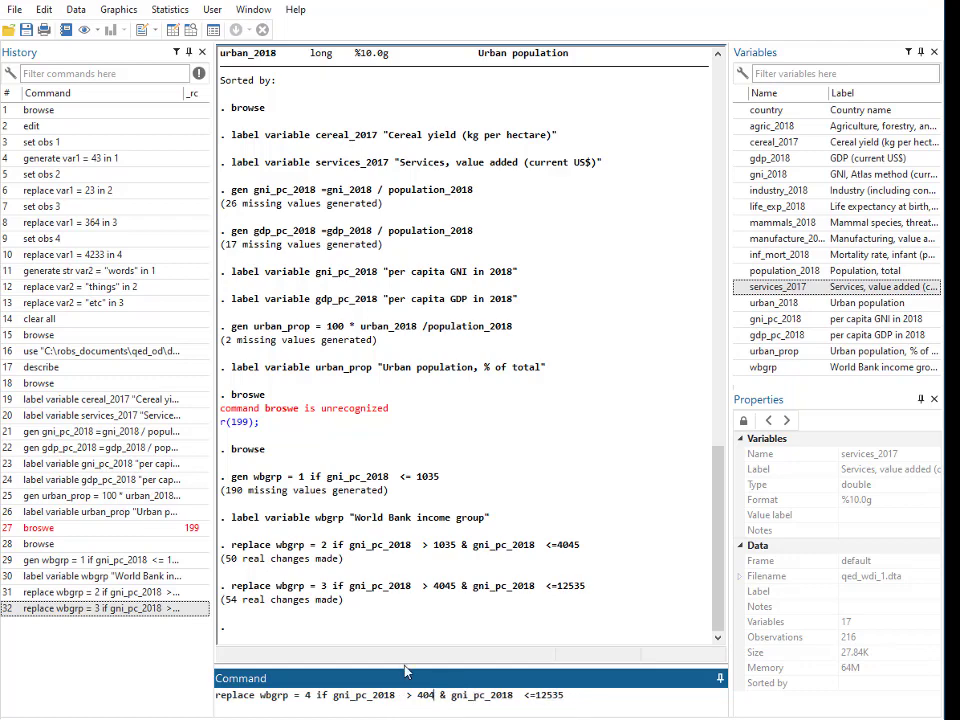
key(BackSpace)
key(BackSpace)
key(BackSpace)
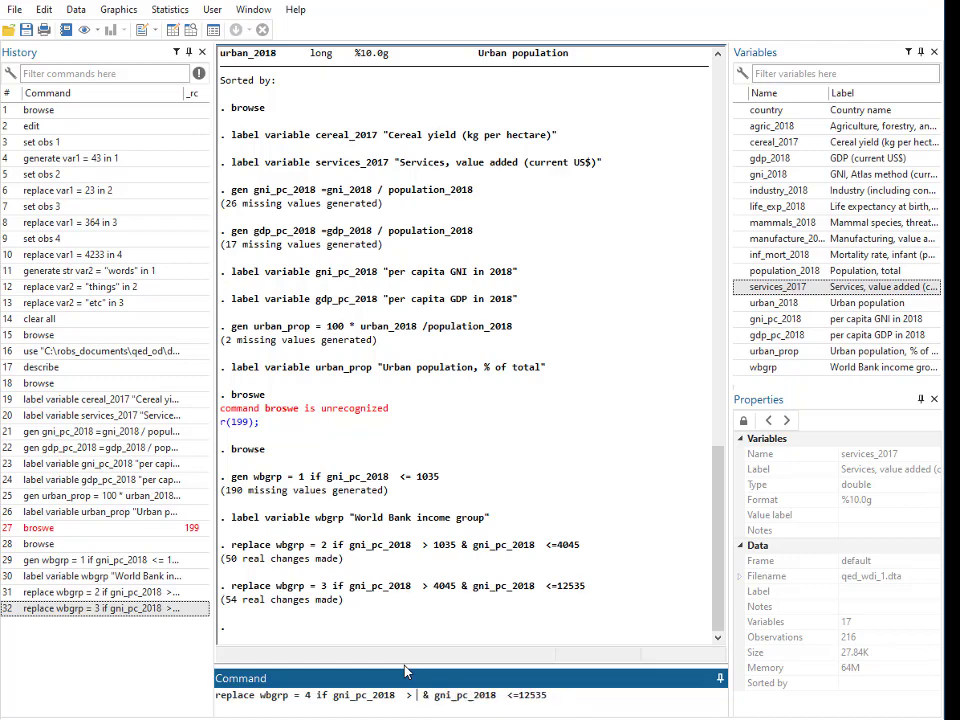
text(12535)
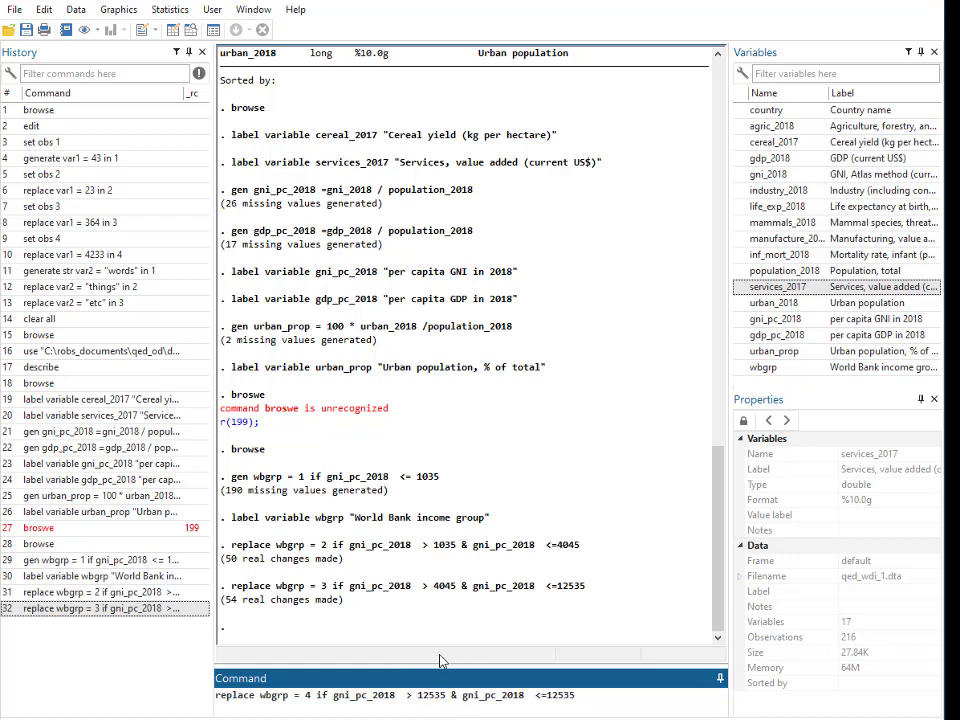
- Remove the upper-bound condition and run 'replace wbgrp = 4 if gni_pc_2018 > 12535'
click(576, 694)
drag(578, 689, 538, 697)
key(BackSpace)
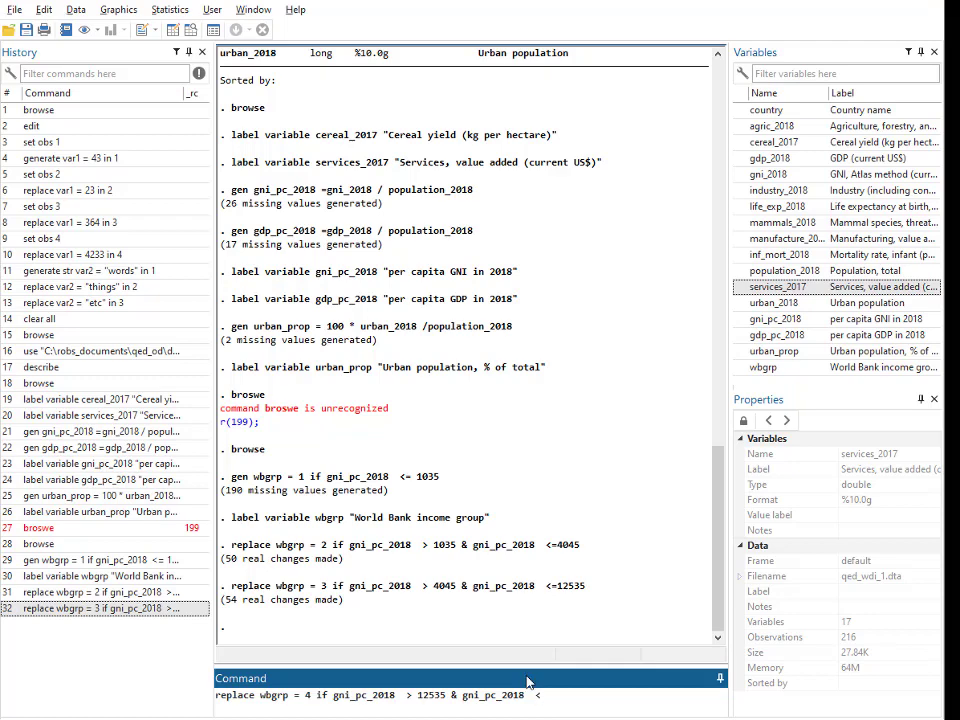
key(alt+Tab)
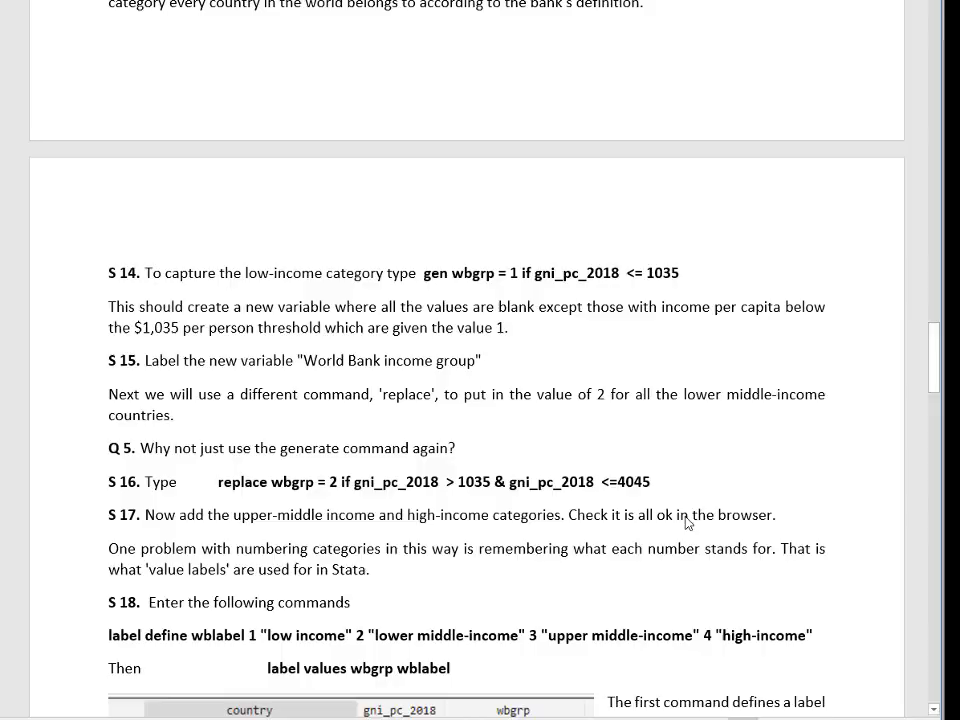
key(alt+Tab)
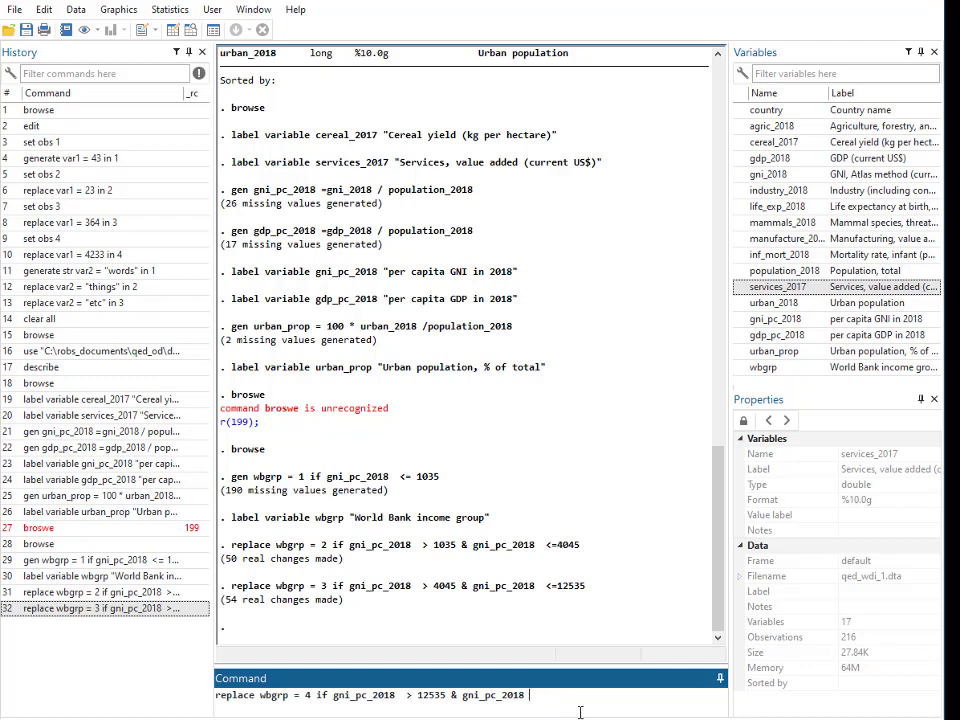
key(BackSpace)
key(BackSpace)
key(BackSpace)
key(BackSpace)
key(BackSpace)
key(BackSpace)
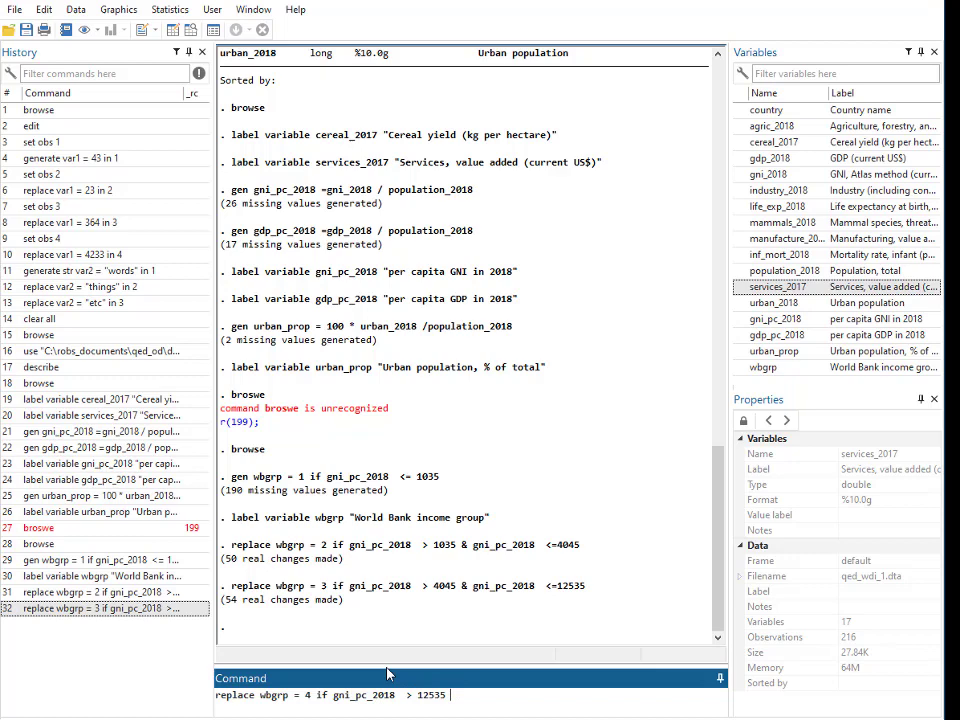
key(Return)
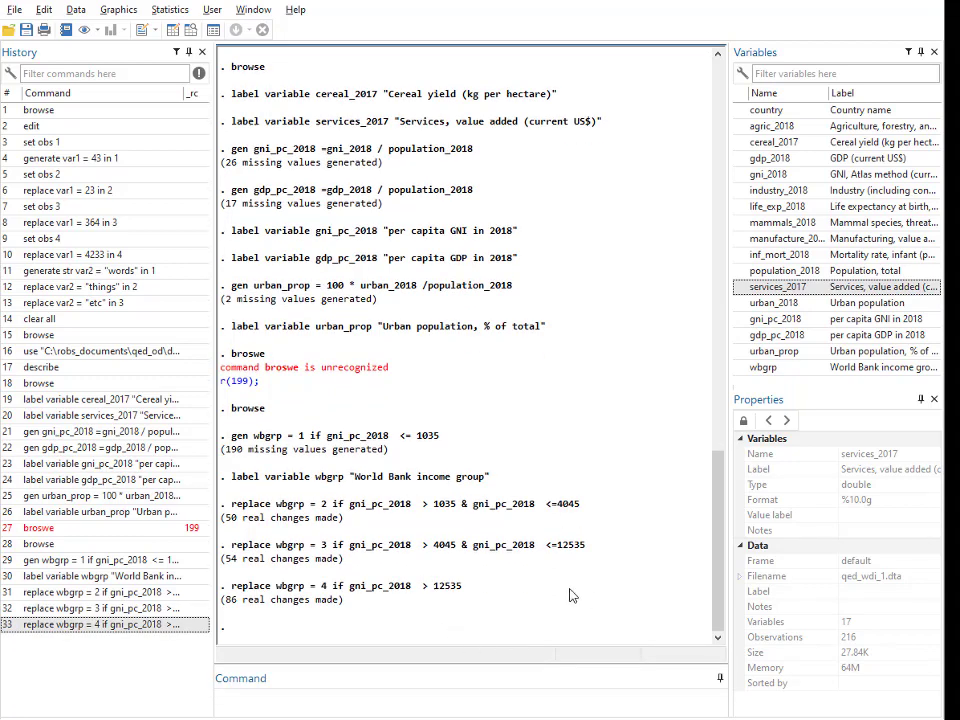
- Browse the data rows, including row 105, to confirm wbgrp codes 1 through 4
key(alt+Tab)
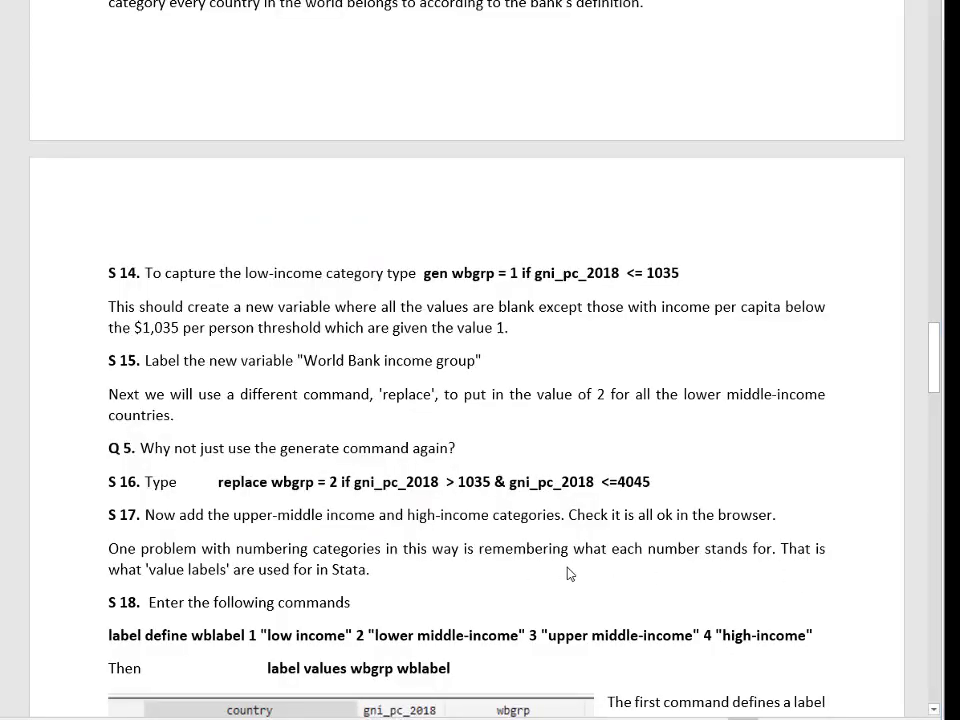
key(alt+Tab)
click(475, 612)
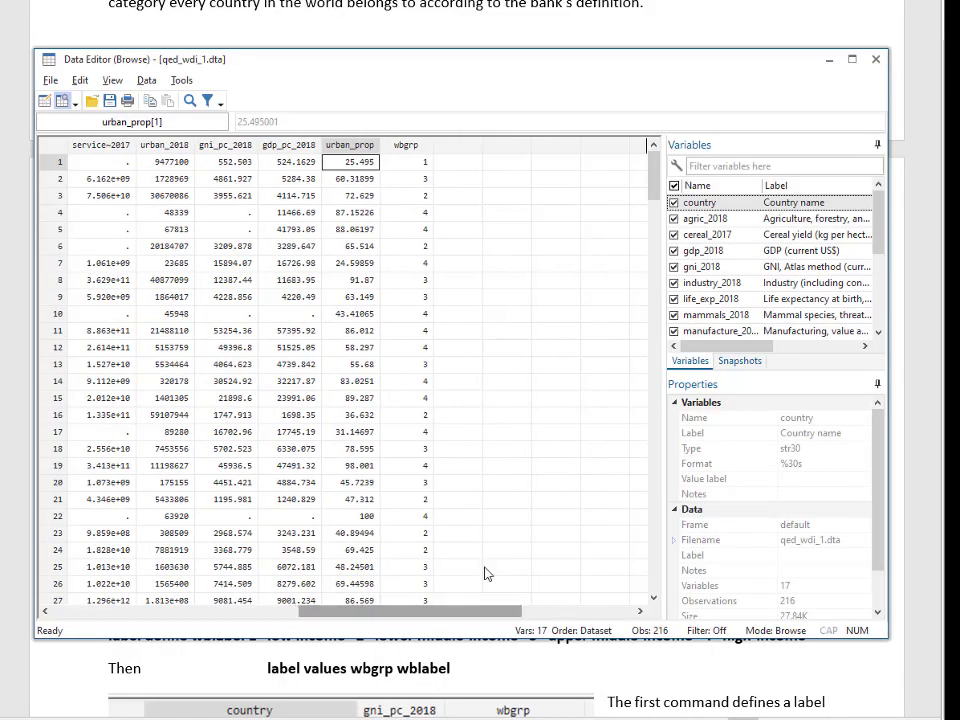
scroll(657, 204, down, 1)
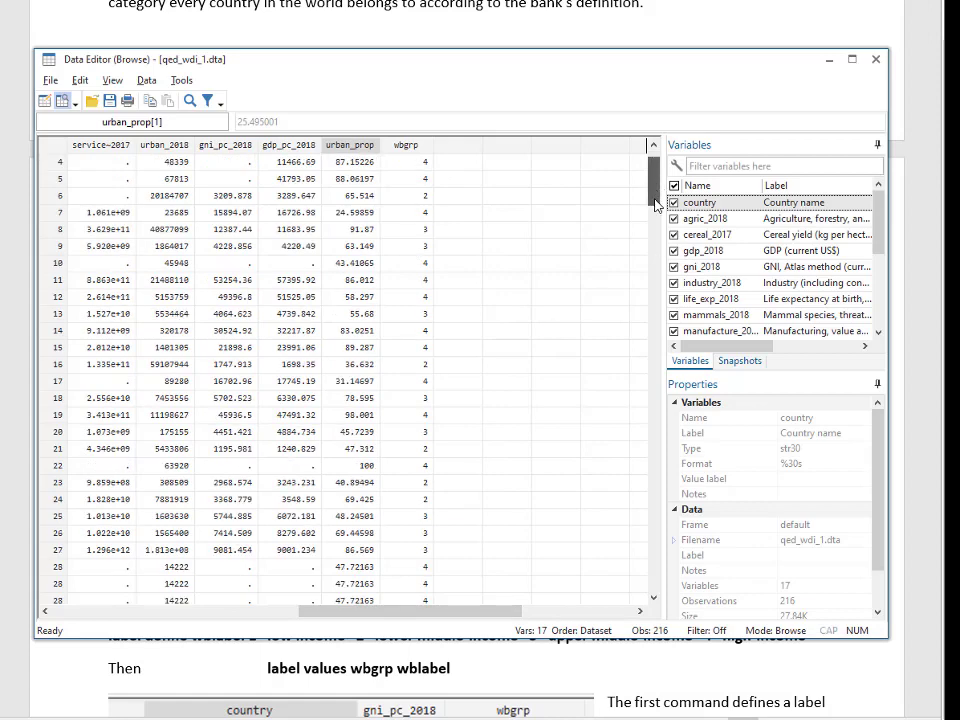
drag(657, 204, 652, 356)
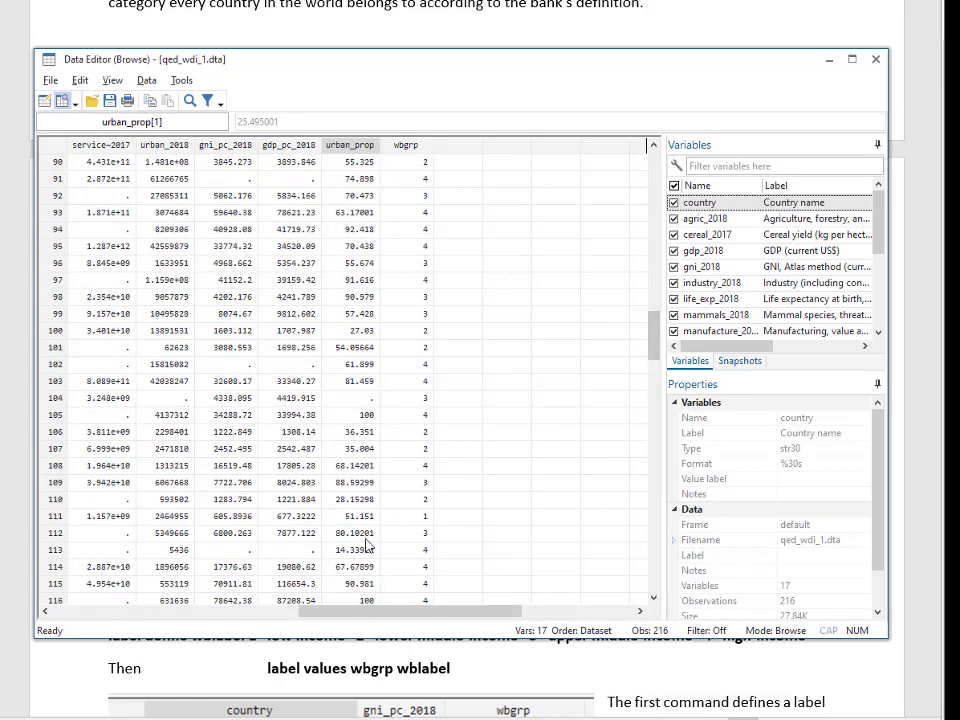
click(406, 414)
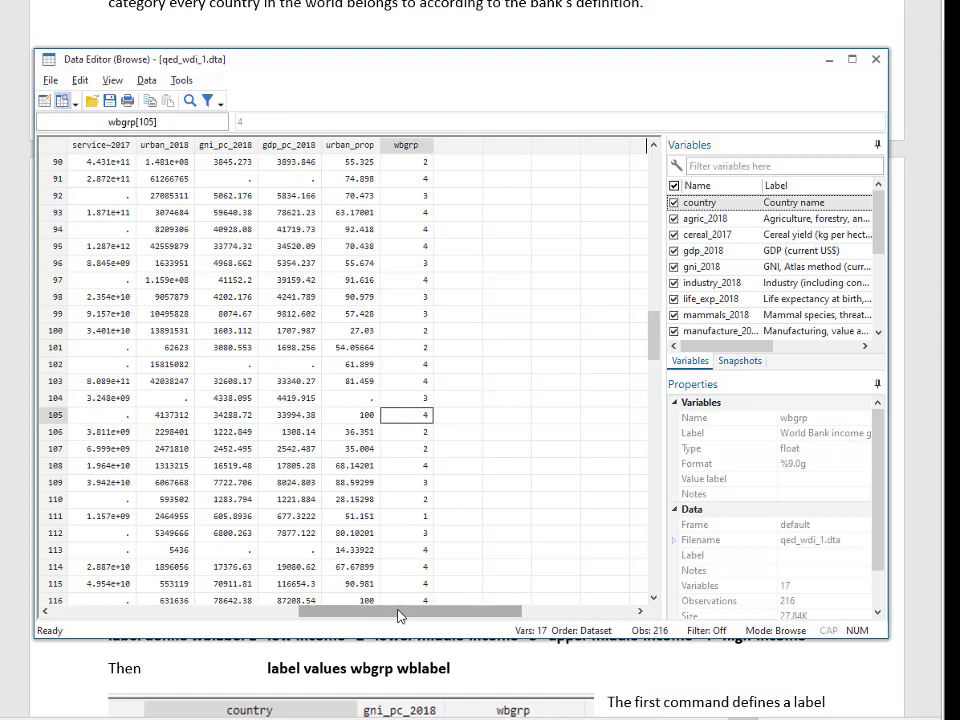
mouse_move(398, 614)
mouse_down()
mouse_move(116, 622)
mouse_move(388, 622)
mouse_up()
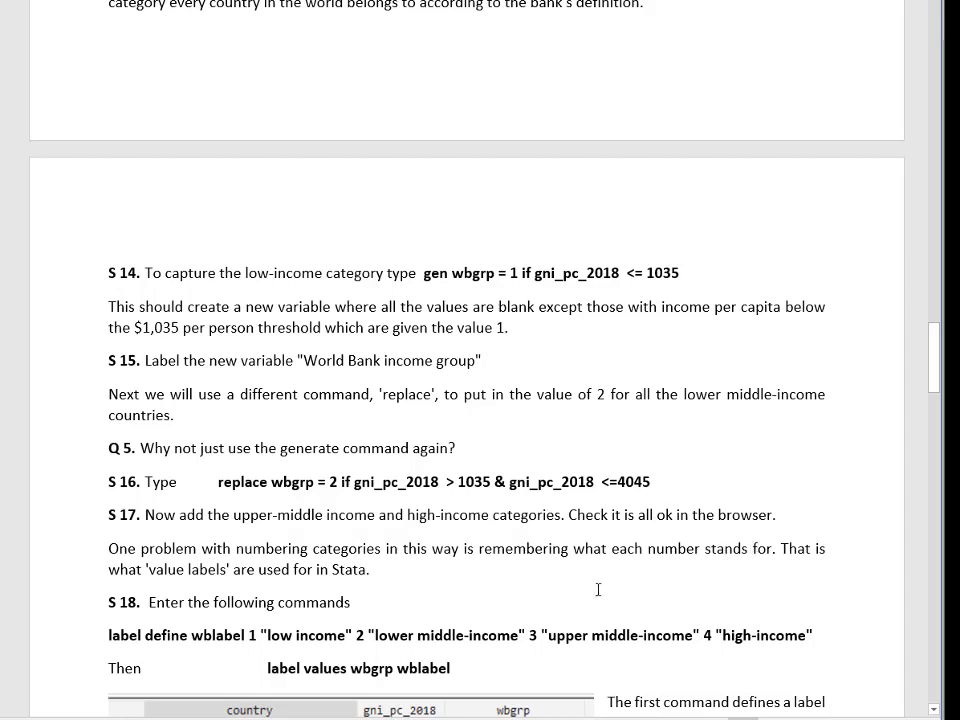
- Compare the data browser with the handout and locate wblabel in the S18 command
scroll(570, 569, down, 3)
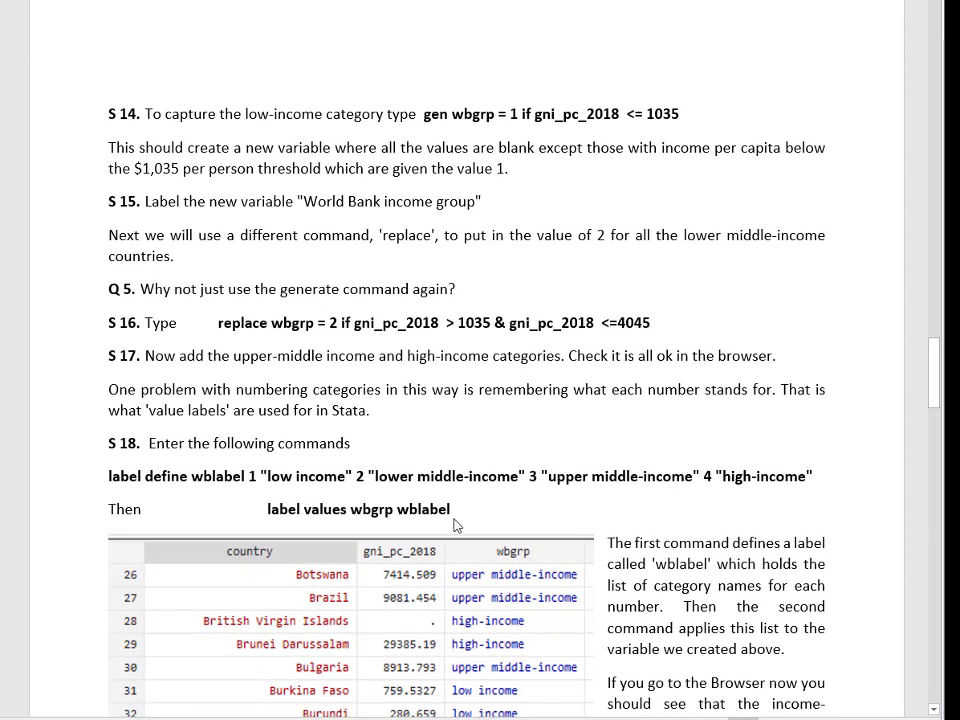
key(alt+Tab)
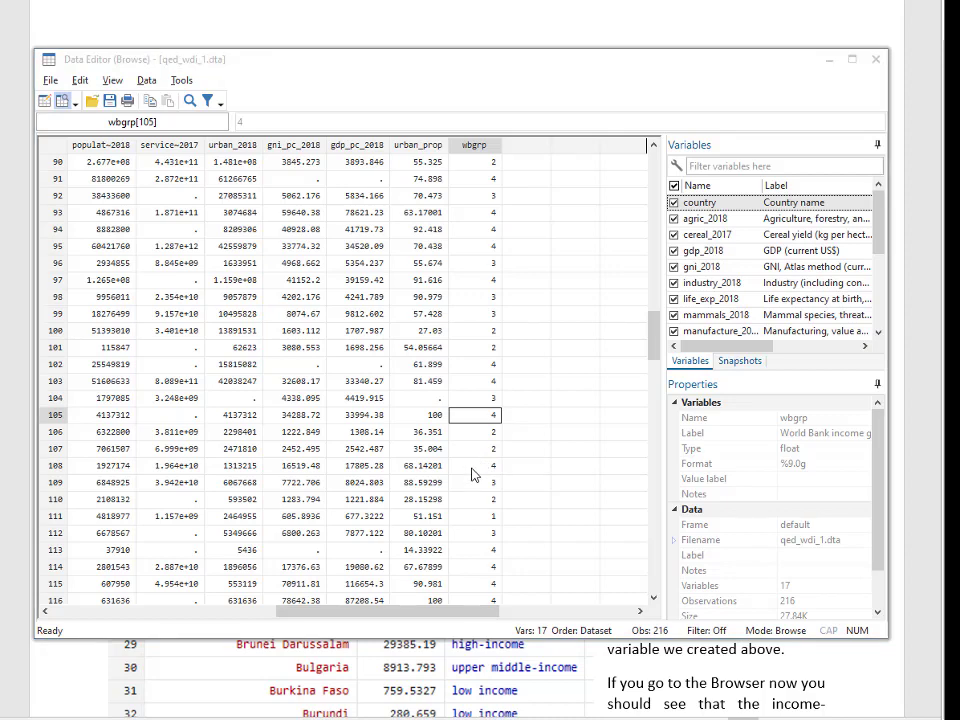
key(alt+Tab)
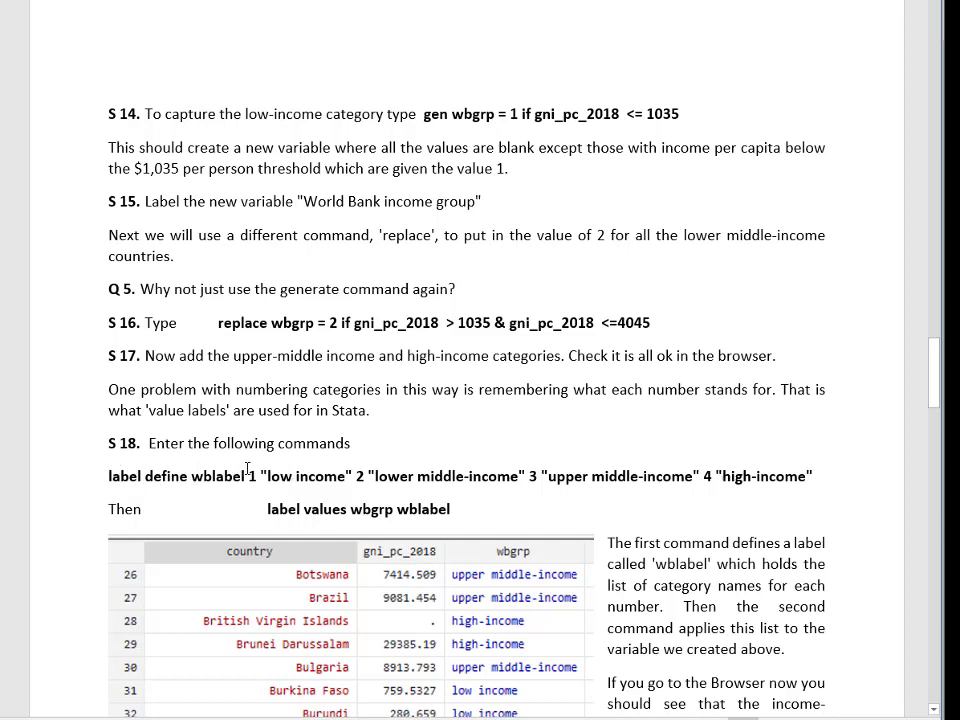
drag(245, 477, 194, 480)
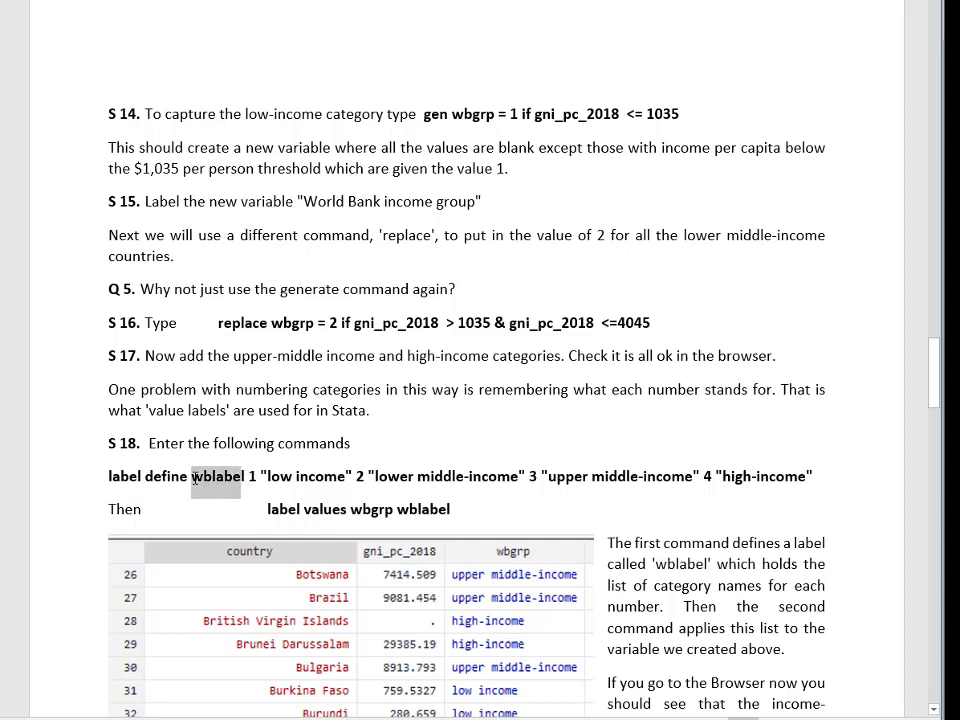
click(251, 476)
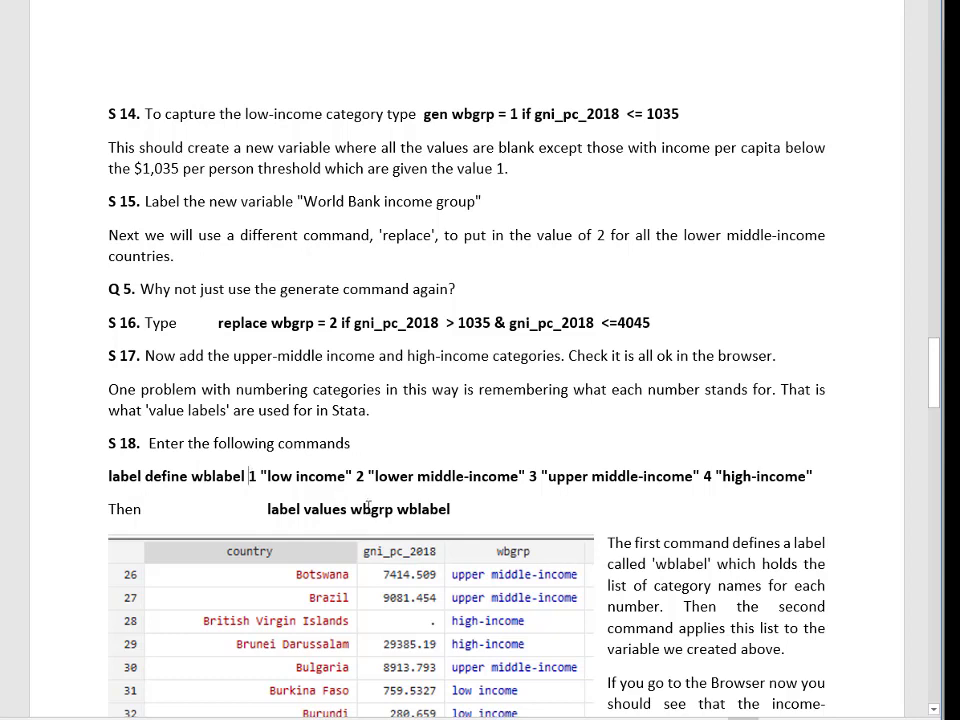
- Take the S18 label define wblabel line, undoing the stray 12535, into Stata's command box
drag(106, 478, 820, 479)
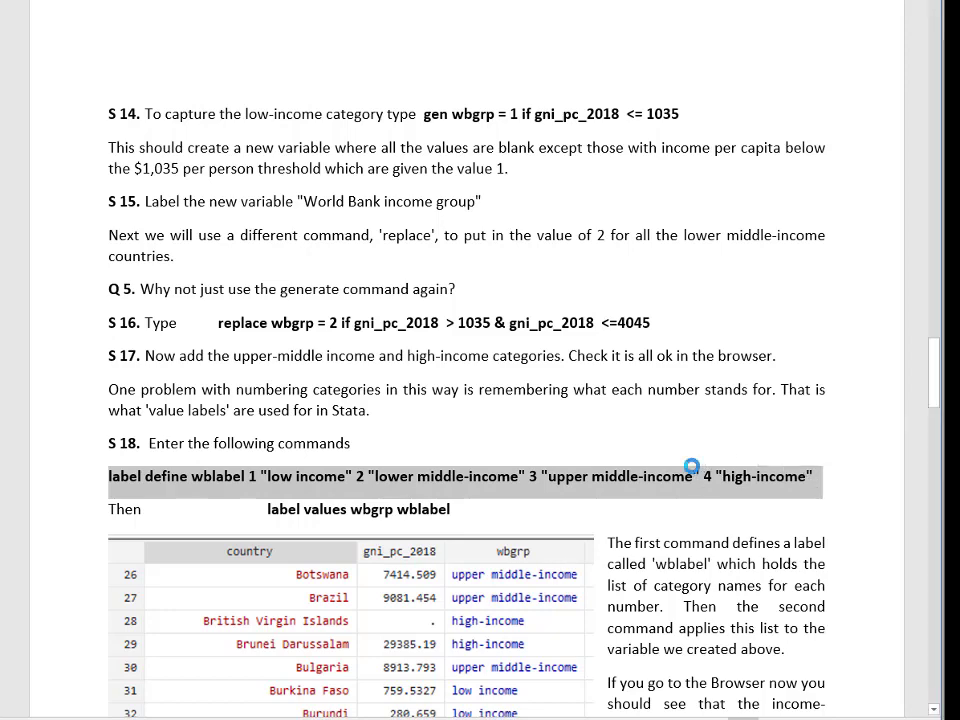
text(12535Then label values wbgrp wblabel)
key(alt+Tab)
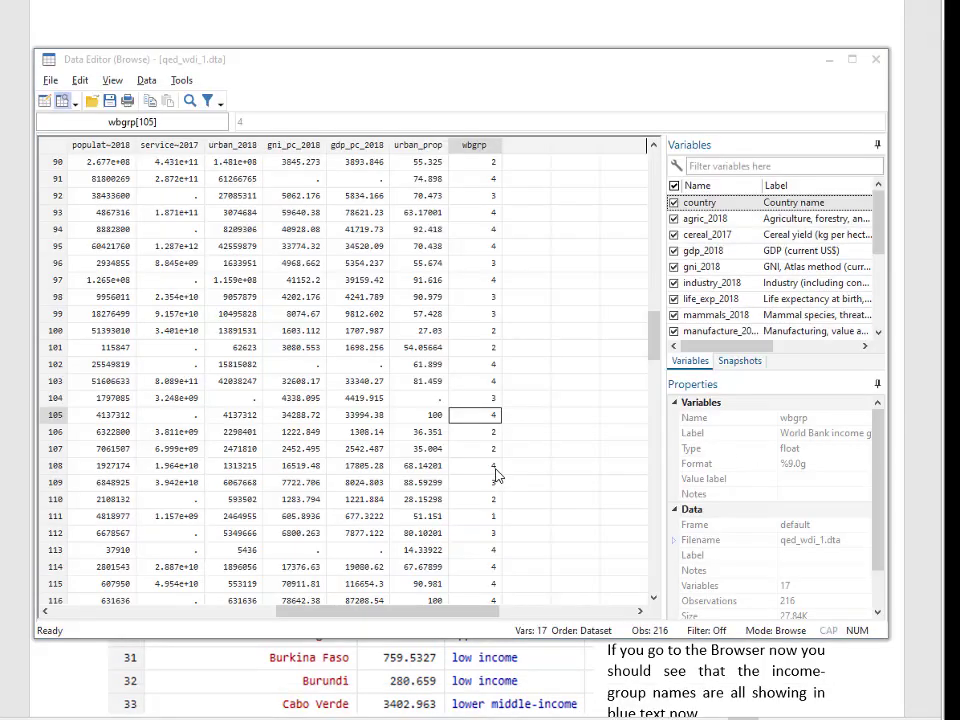
key(alt+Tab)
key(ctrl+z)
key(ctrl+c)
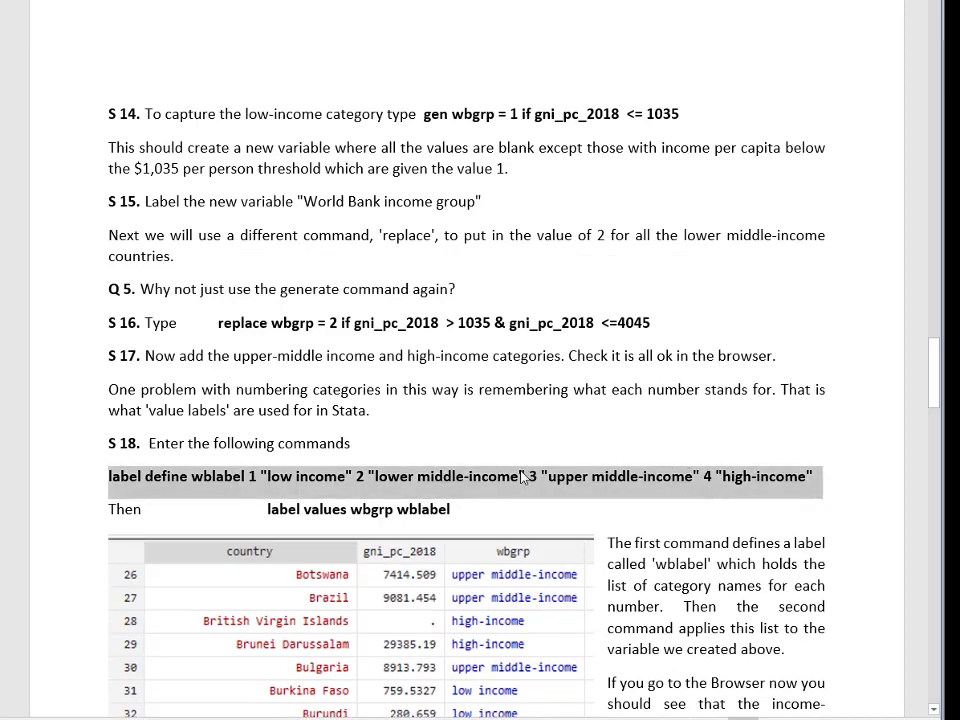
click(440, 478)
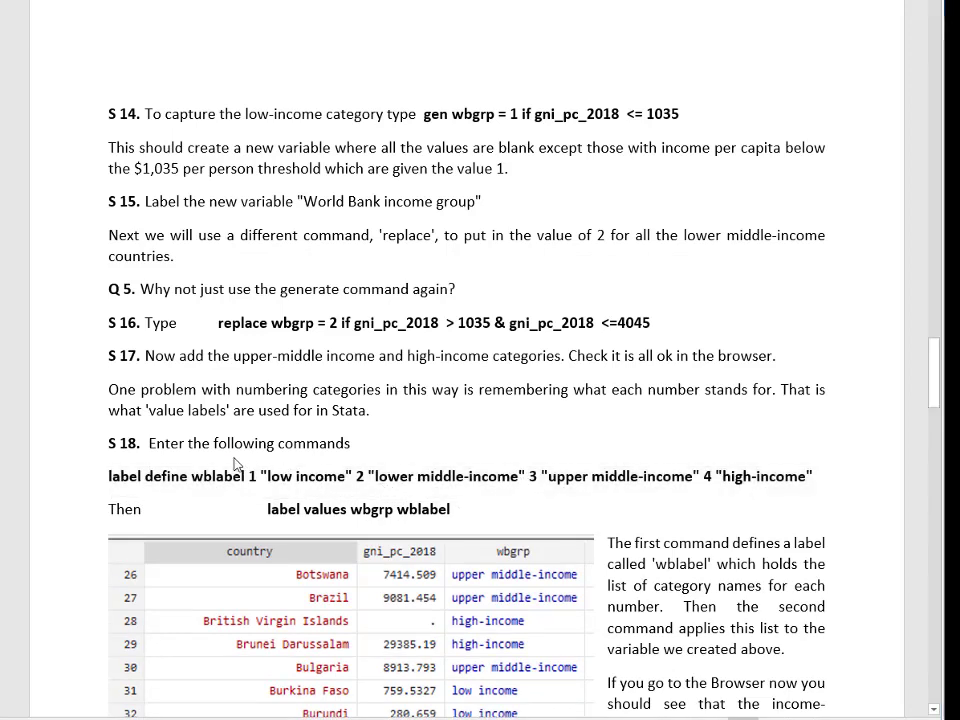
key(alt+Tab)
click(230, 692)
- Paste and run the label define wblabel command mapping codes 1–4 to income groups
key(ctrl+v)
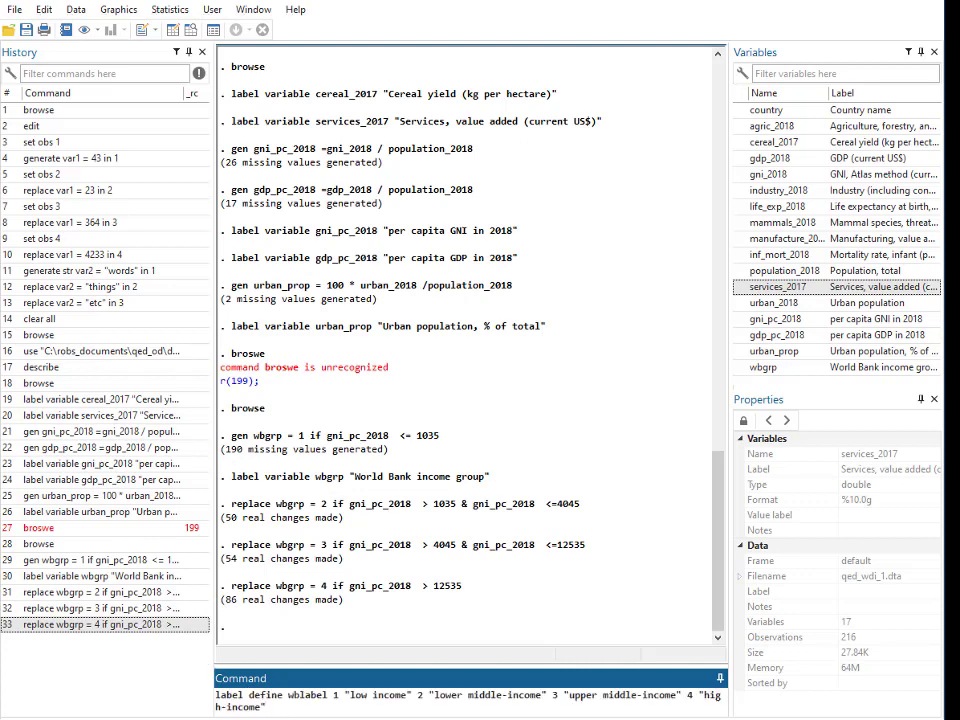
key(Return)
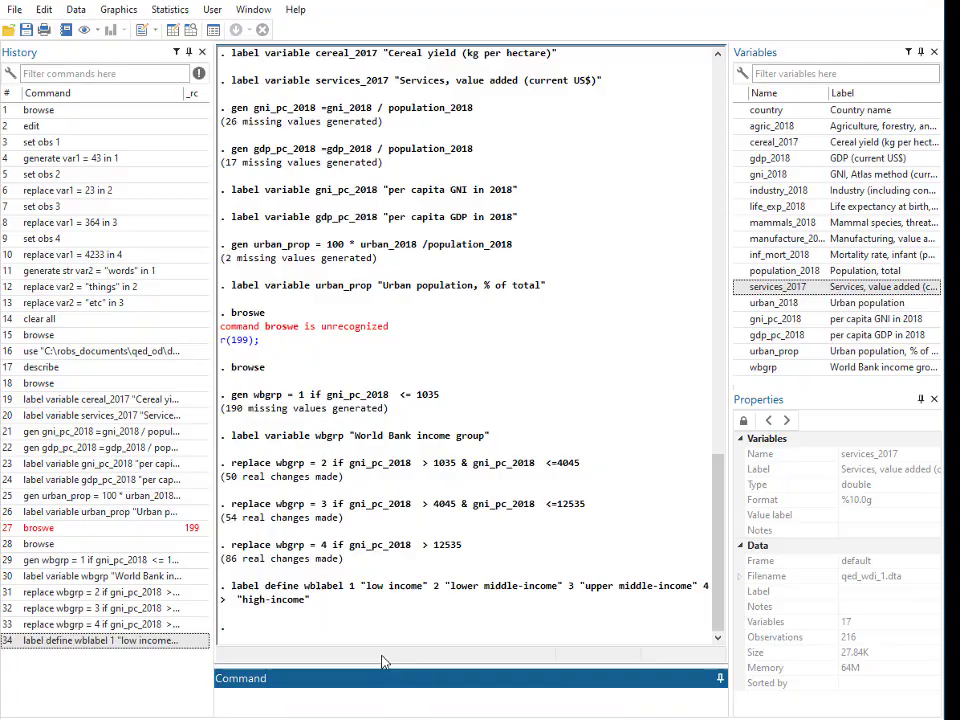
key(alt+Tab)
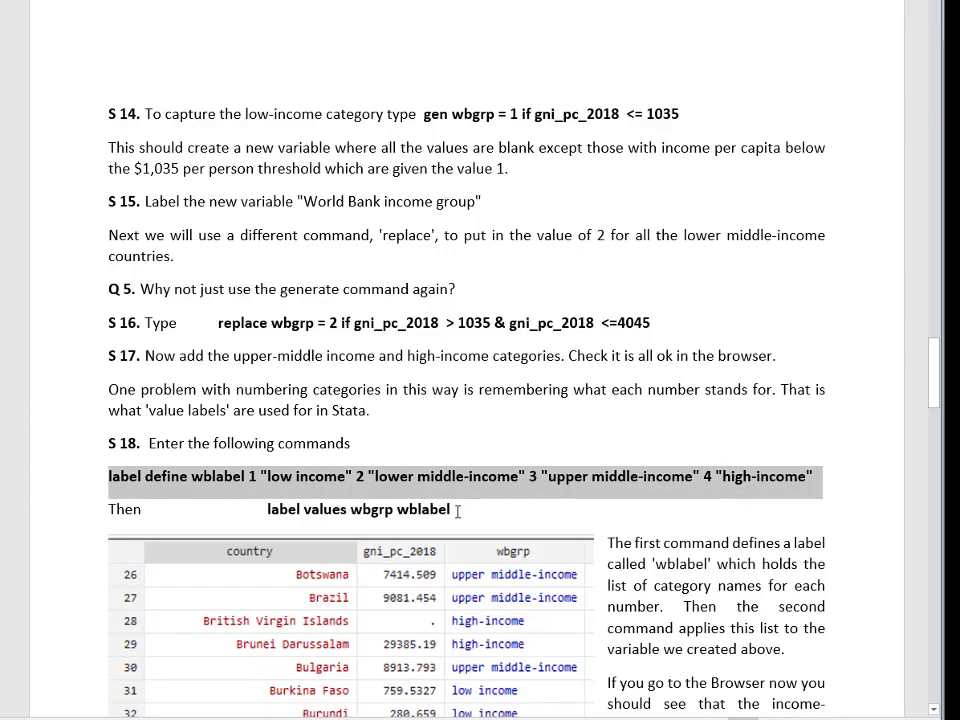
- Copy 'label values wbgrp wblabel' from Word and run it in Stata
drag(457, 510, 267, 510)
key(ctrl+c)
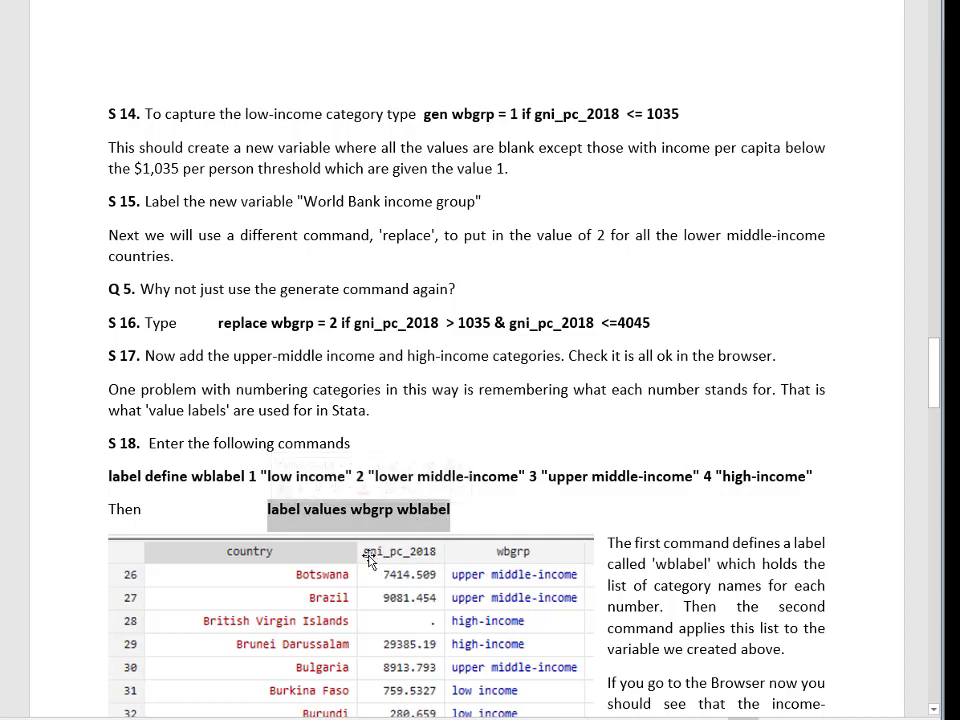
key(alt+Tab)
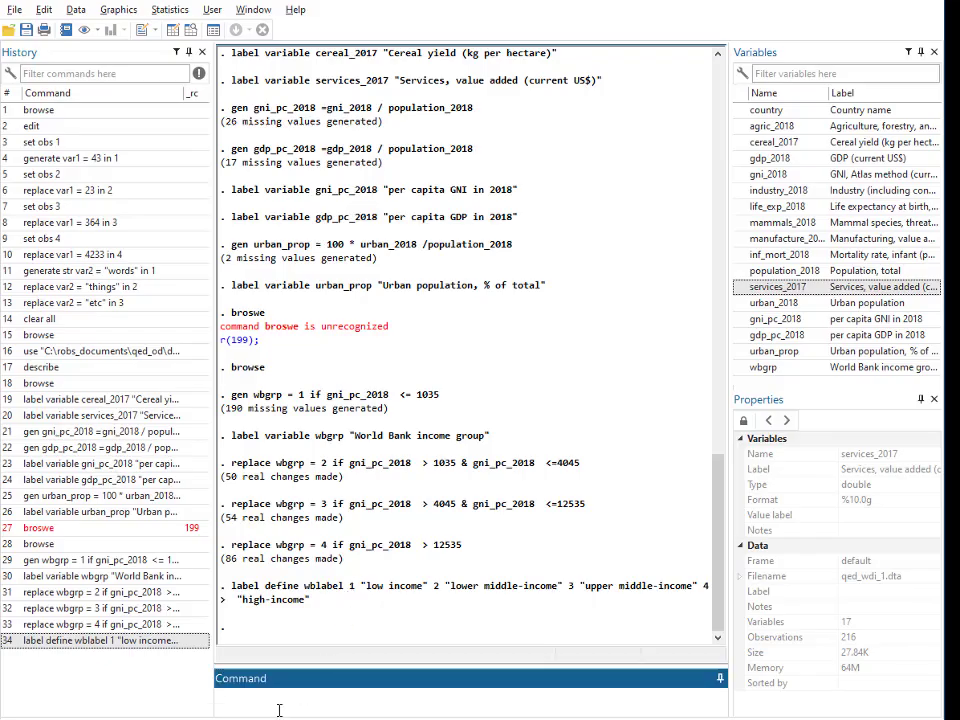
key(ctrl+v)
key(Return)
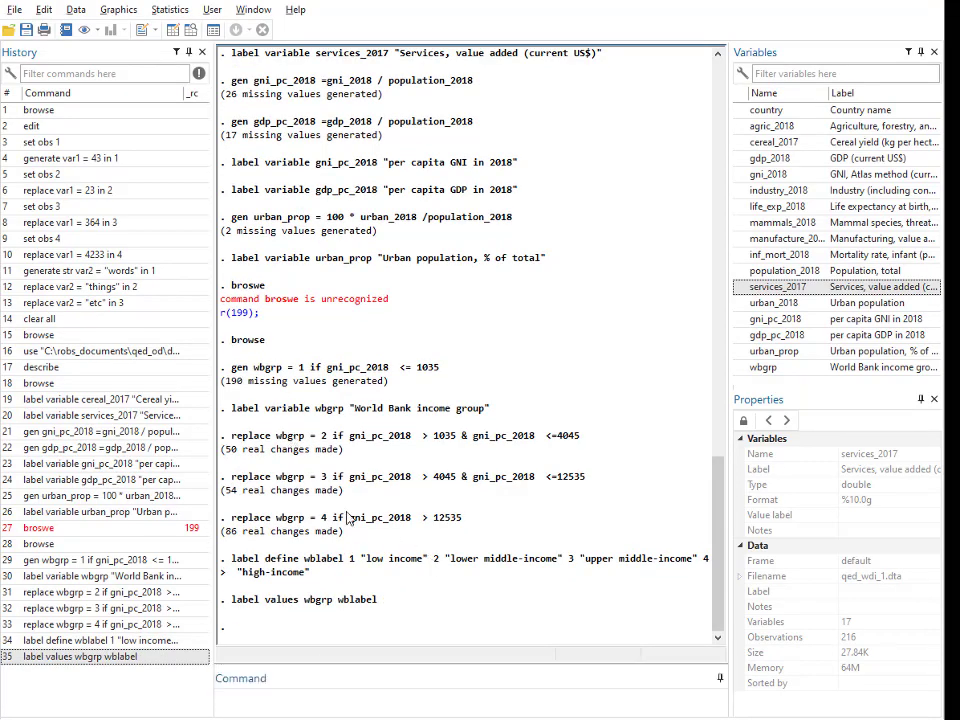
key(alt+Tab)
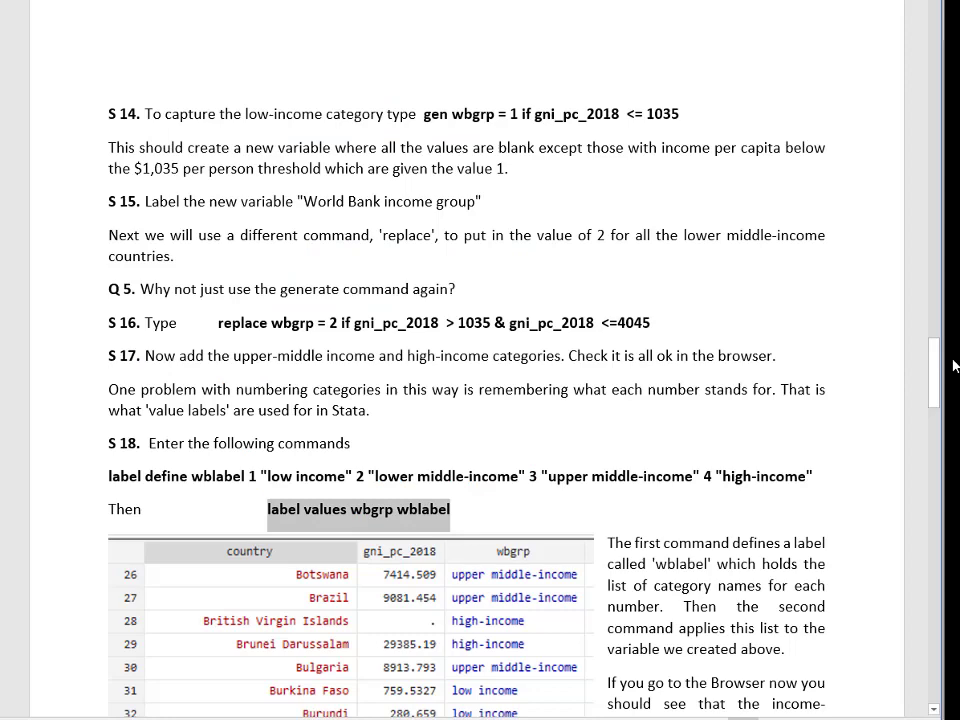
- In the Data Editor, check the wbgrp income-group labels in rows 98 to 111, including row 111's low income
drag(940, 386, 940, 404)
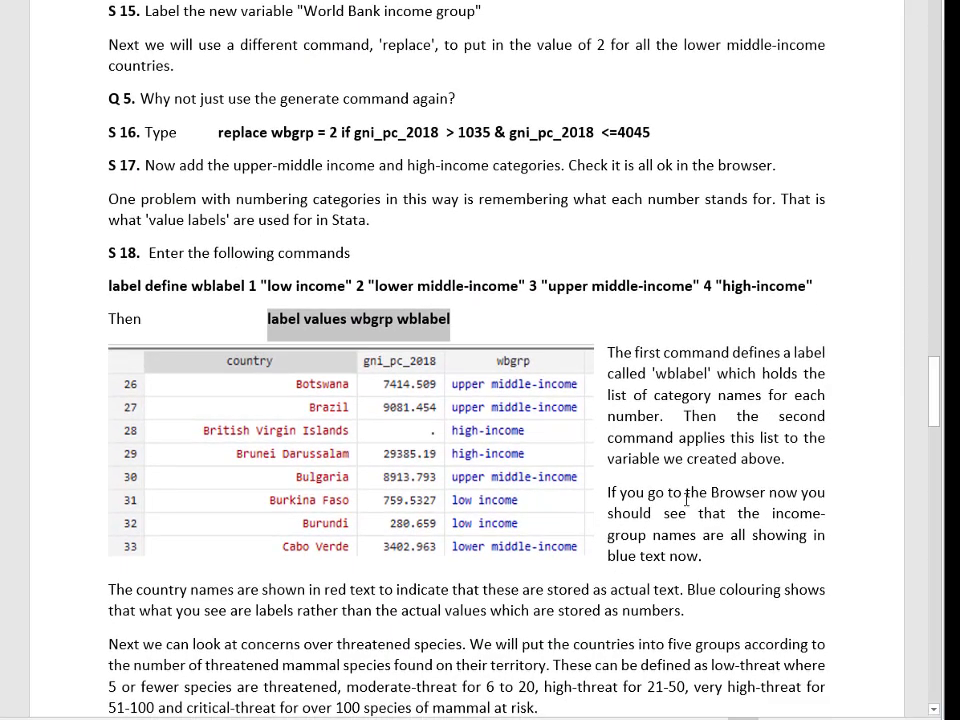
click(686, 500)
key(alt+Tab)
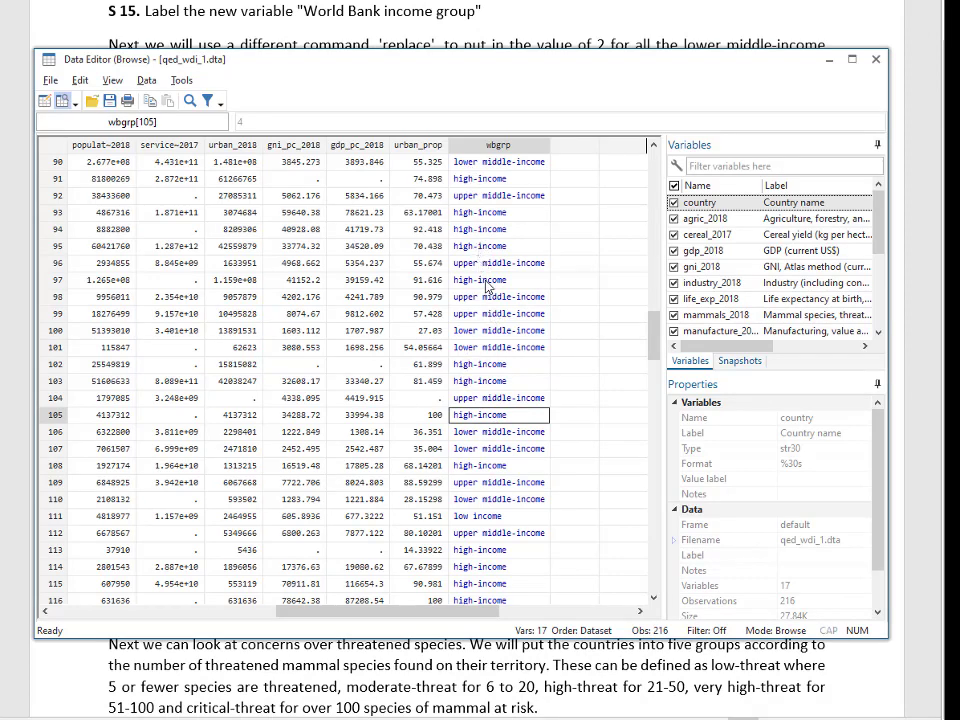
click(488, 431)
click(488, 448)
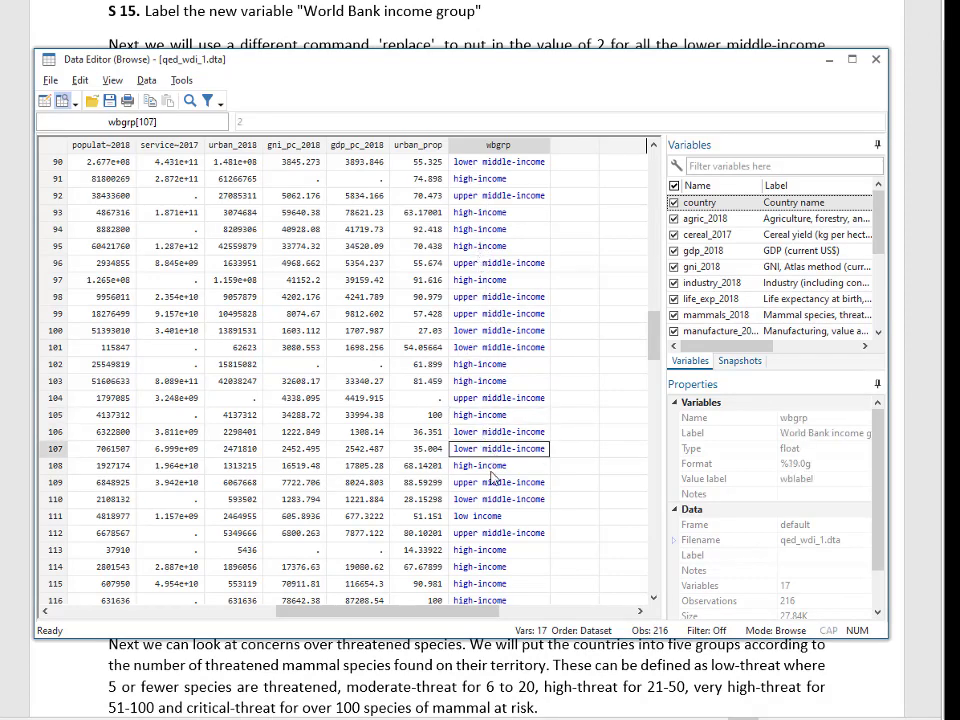
click(489, 482)
click(481, 298)
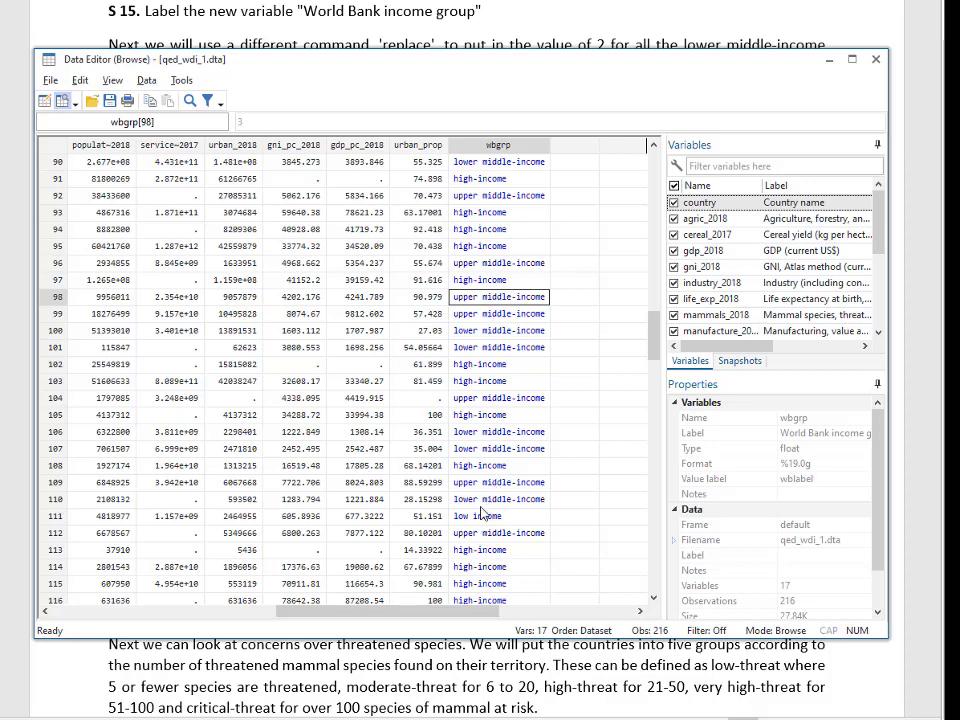
click(481, 513)
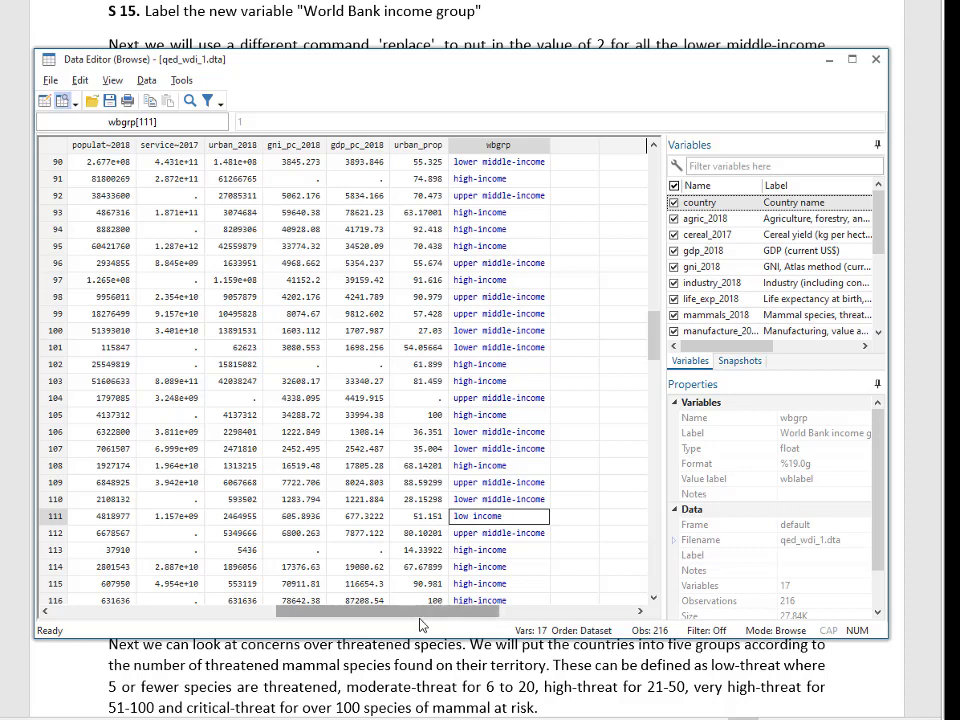
- Identify the countries in rows 96, 102 and 106 and confirm row 106's income group
drag(420, 625, 200, 430)
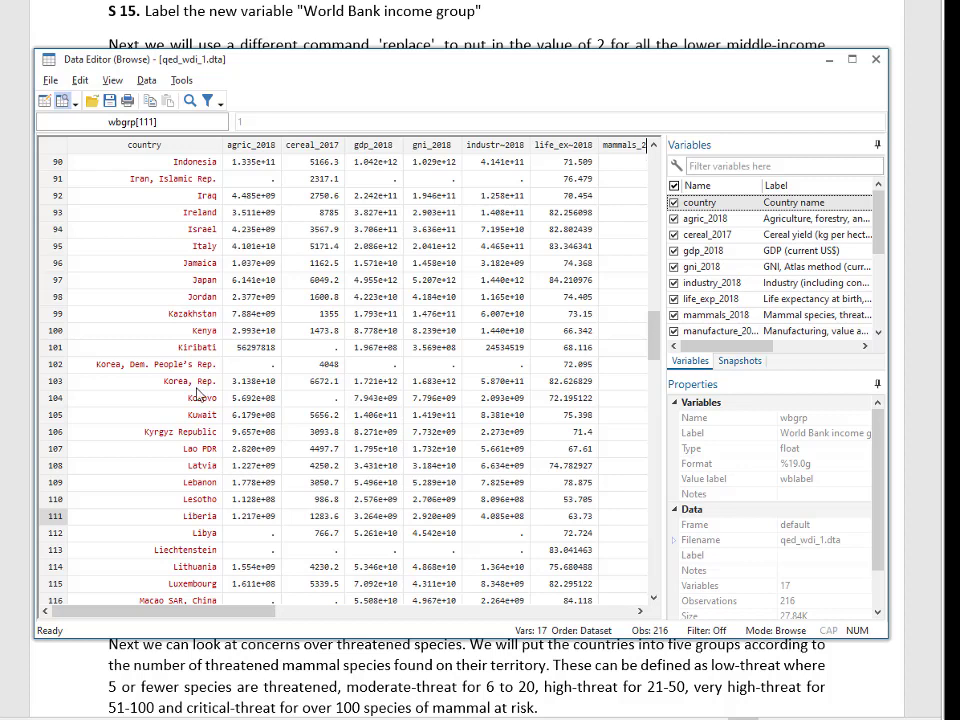
click(190, 364)
click(190, 431)
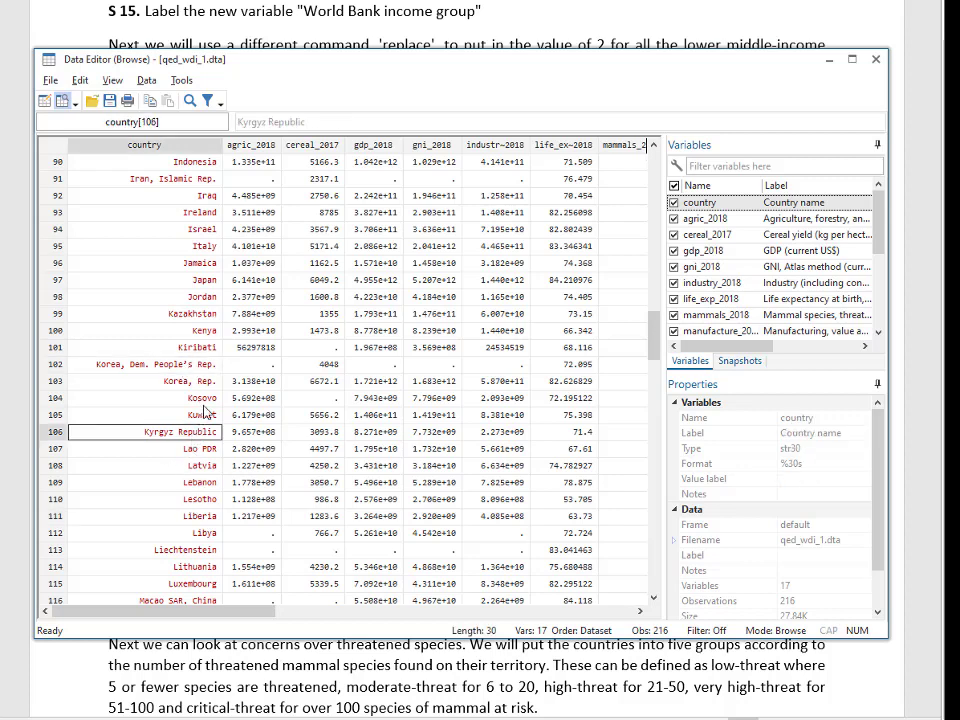
click(197, 262)
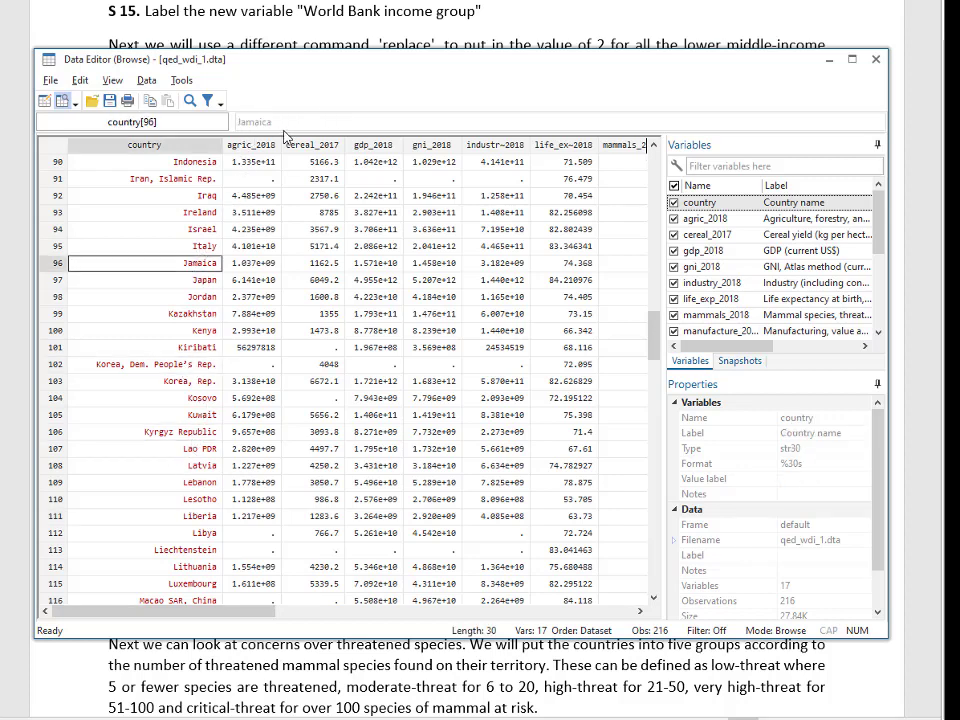
drag(270, 613, 500, 615)
click(430, 431)
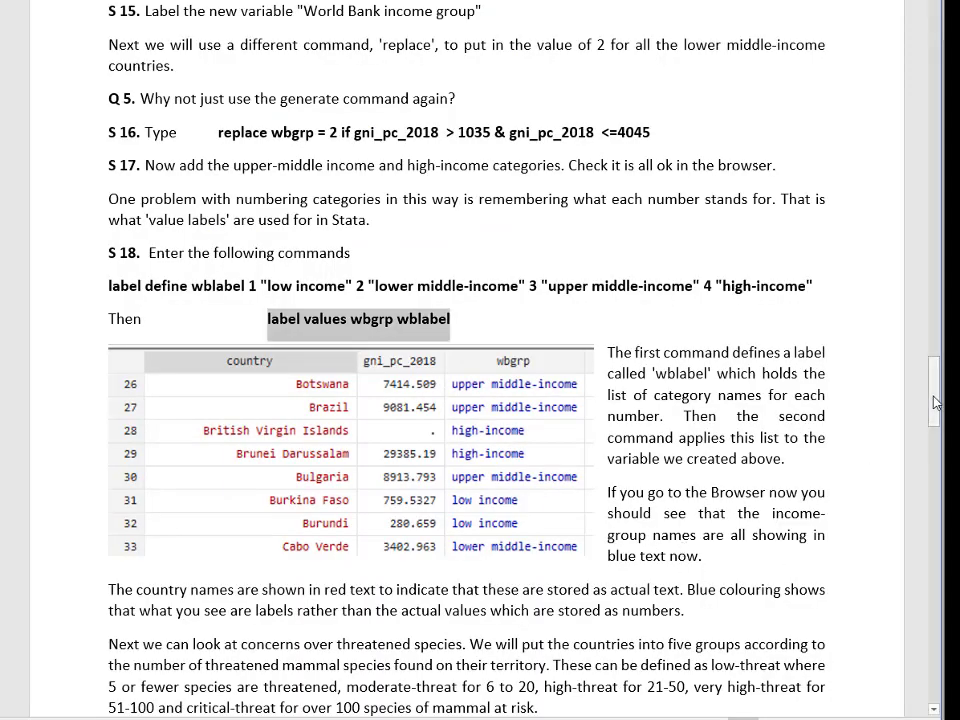
- Scroll the Word tutorial down to steps S 19 and S 20, then return to Stata's Data Editor
click(937, 405)
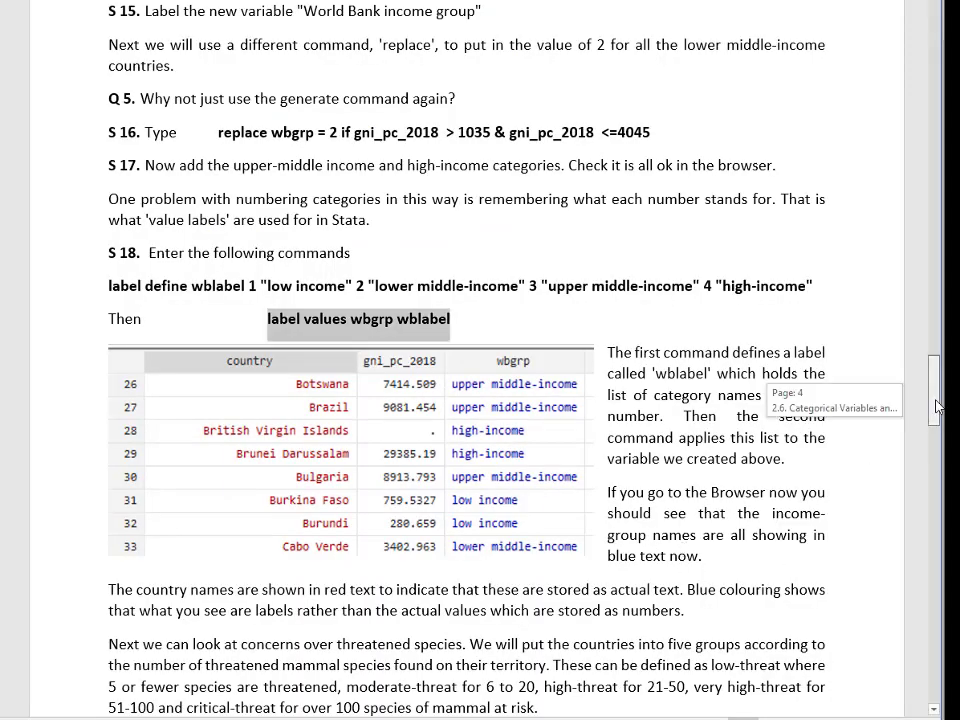
drag(937, 405, 937, 418)
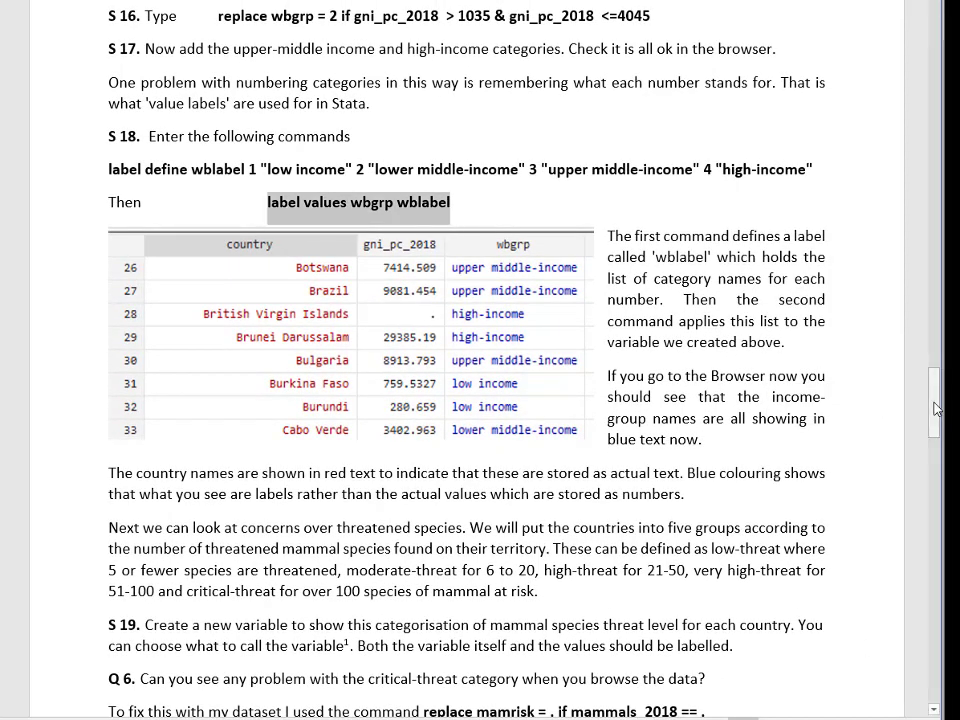
drag(933, 414, 931, 441)
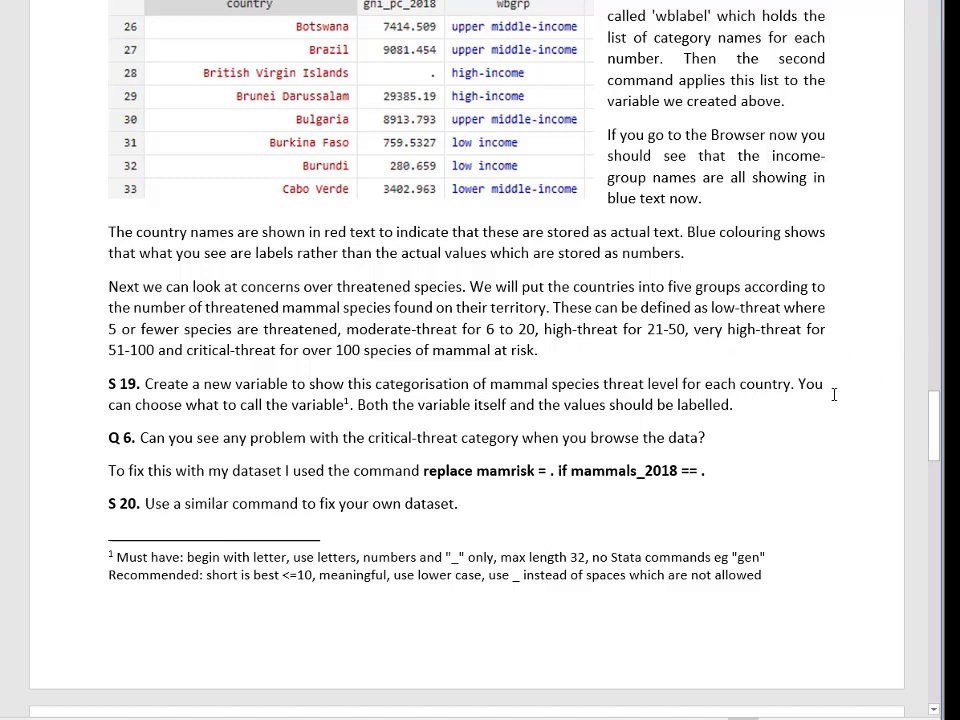
drag(936, 439, 934, 450)
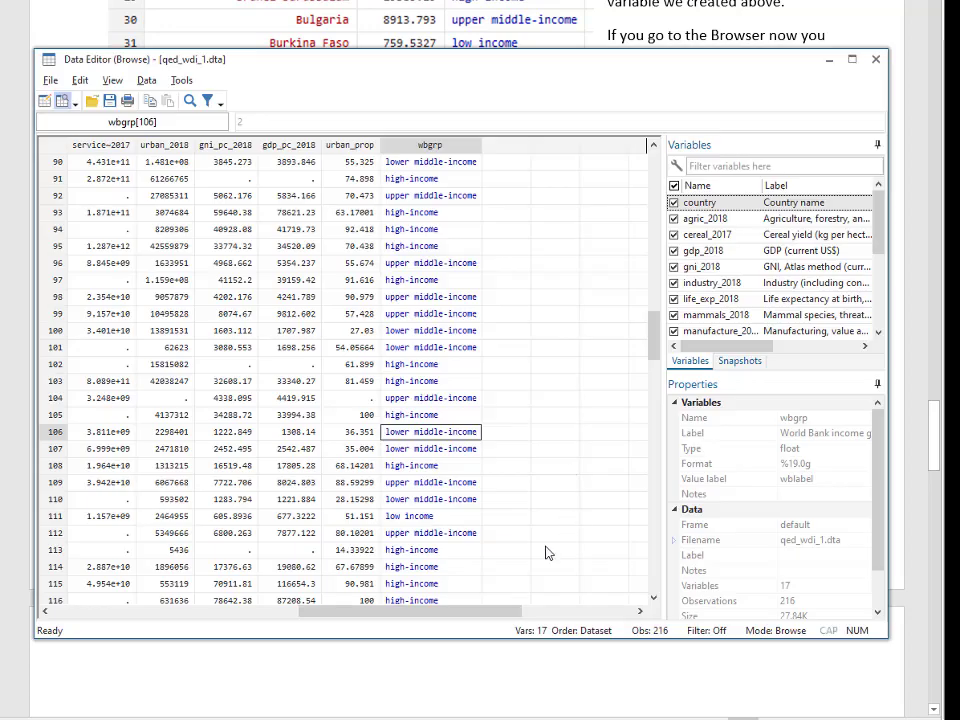
key(alt+Tab)
drag(478, 614, 366, 601)
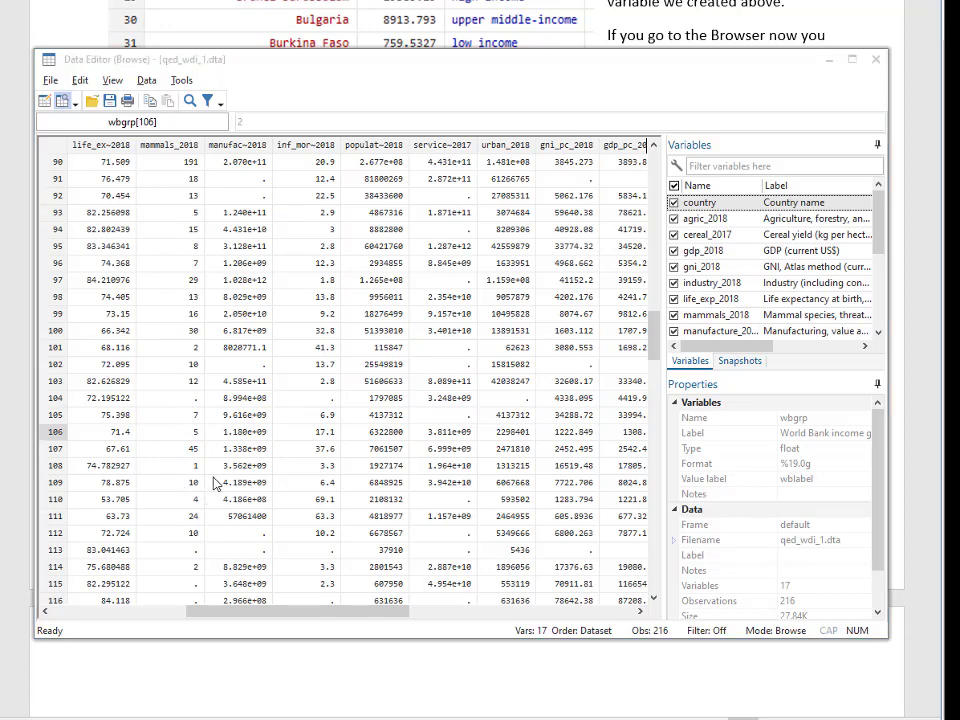
- Switch from the Data Editor back to the Word tutorial showing S 19 and S 20
key(alt+Tab)
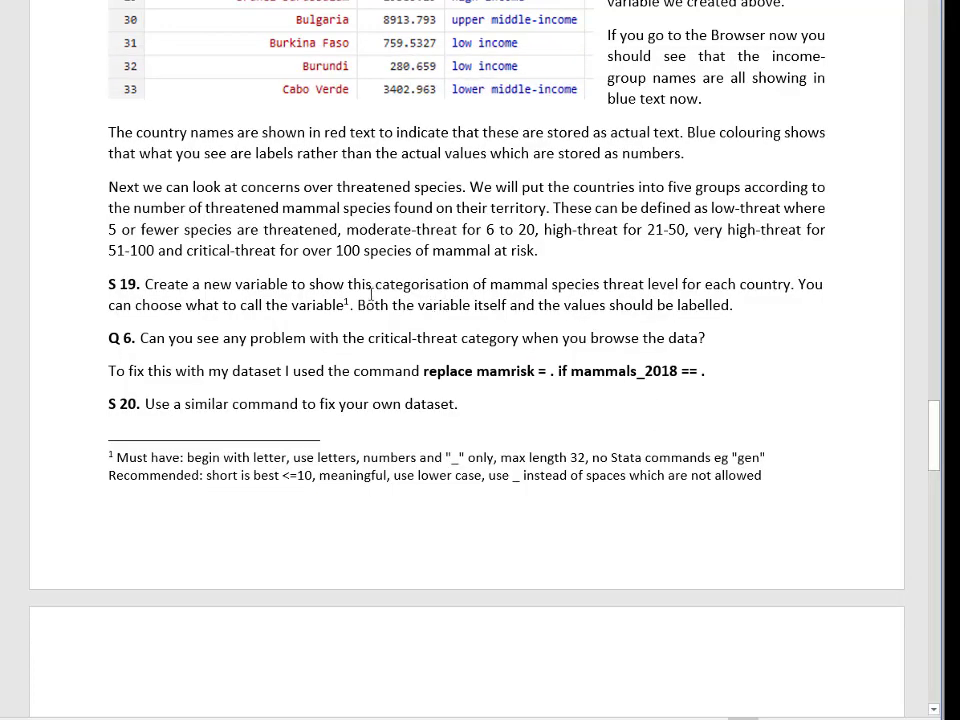